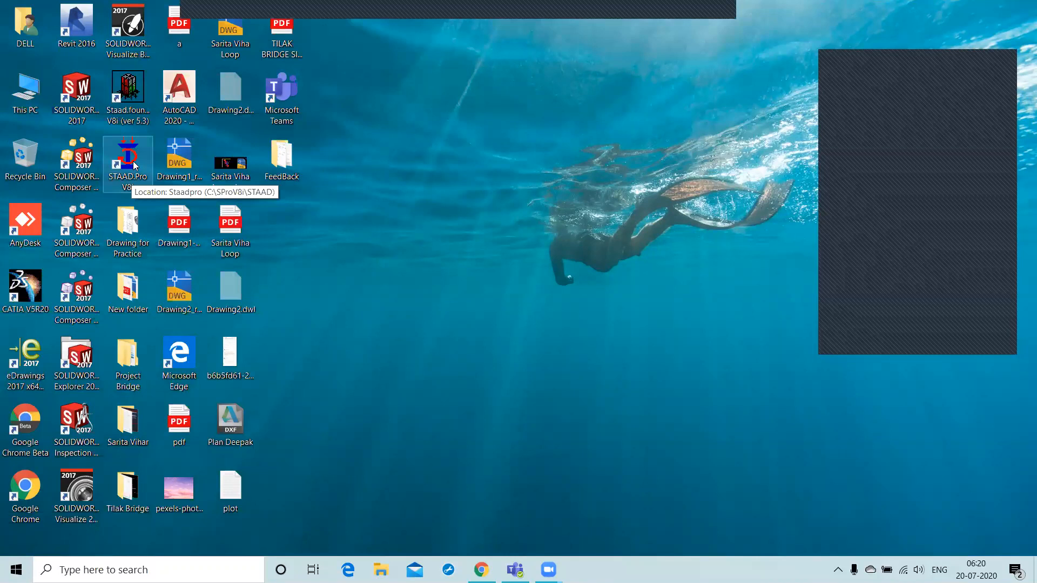
# Launch STAAD.Pro V8i from the desktop and dismiss the RSS feed notice
pyautogui.doubleClick(134, 165)
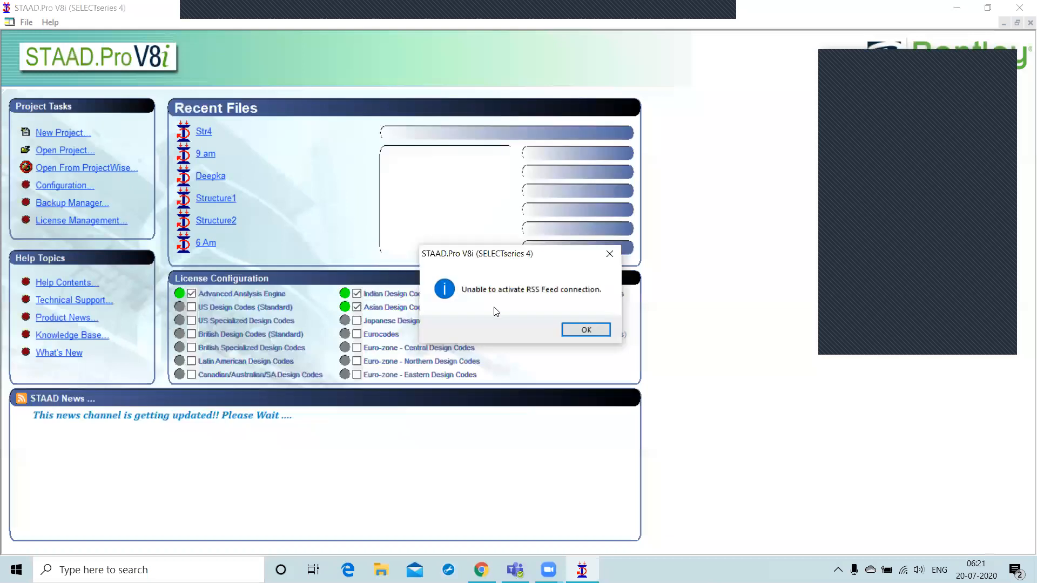
pyautogui.click(586, 329)
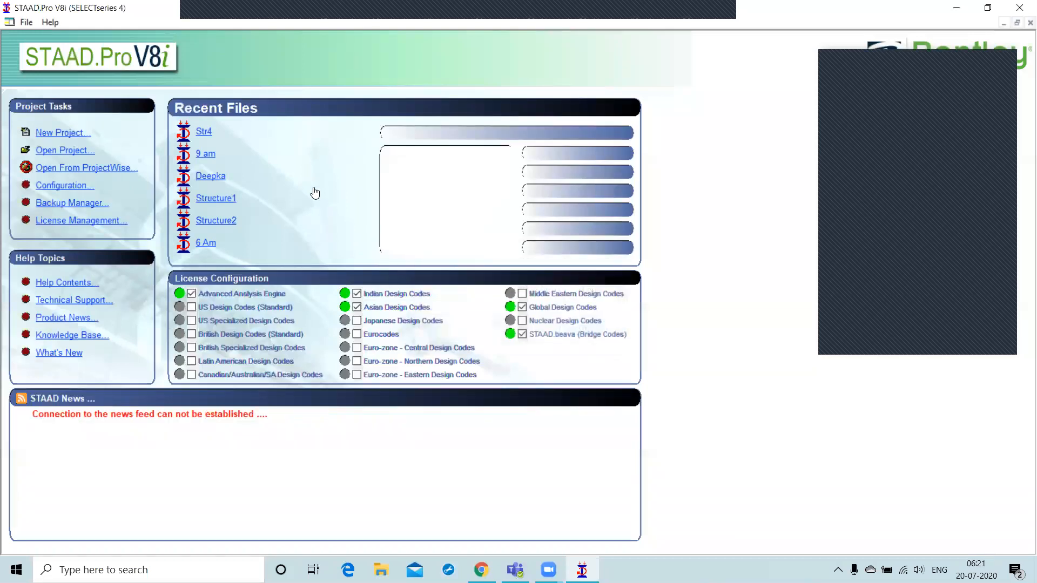
pyautogui.moveTo(315, 193)
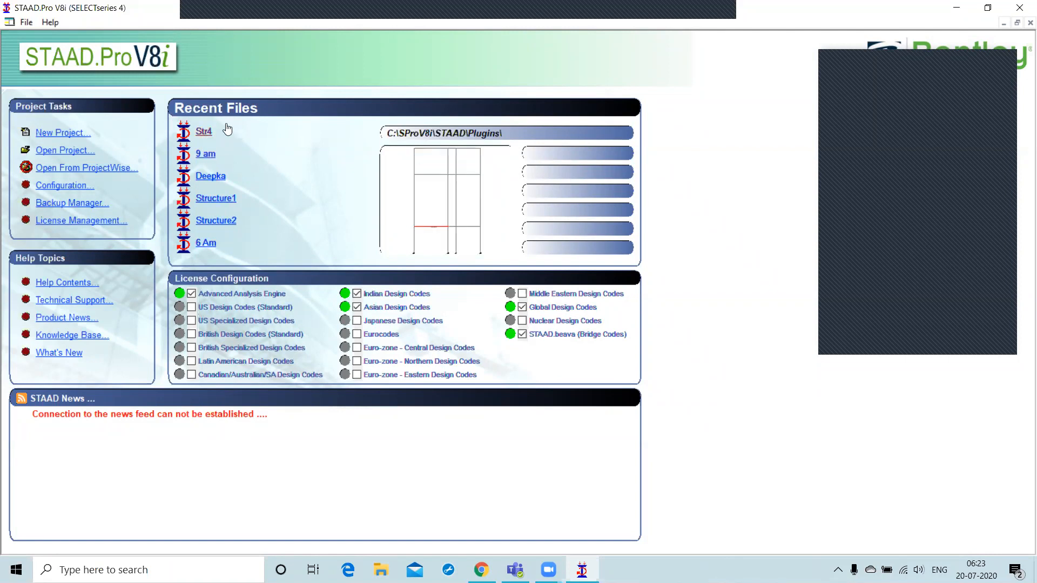
# Review the program configuration's base unit, default design codes, global axis orientation, input/output file format and file options without saving changes
pyautogui.click(56, 184)
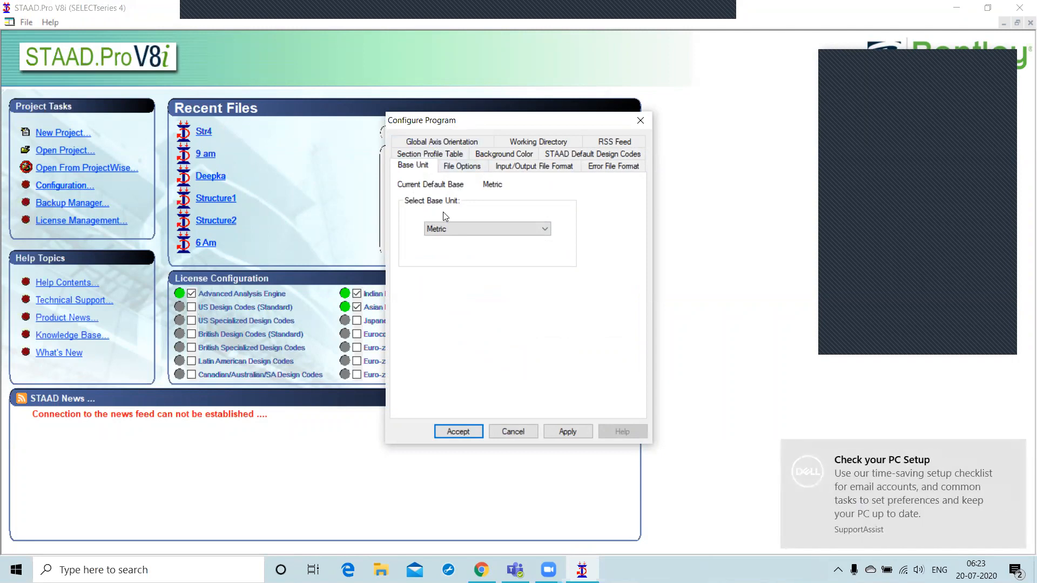
pyautogui.click(470, 230)
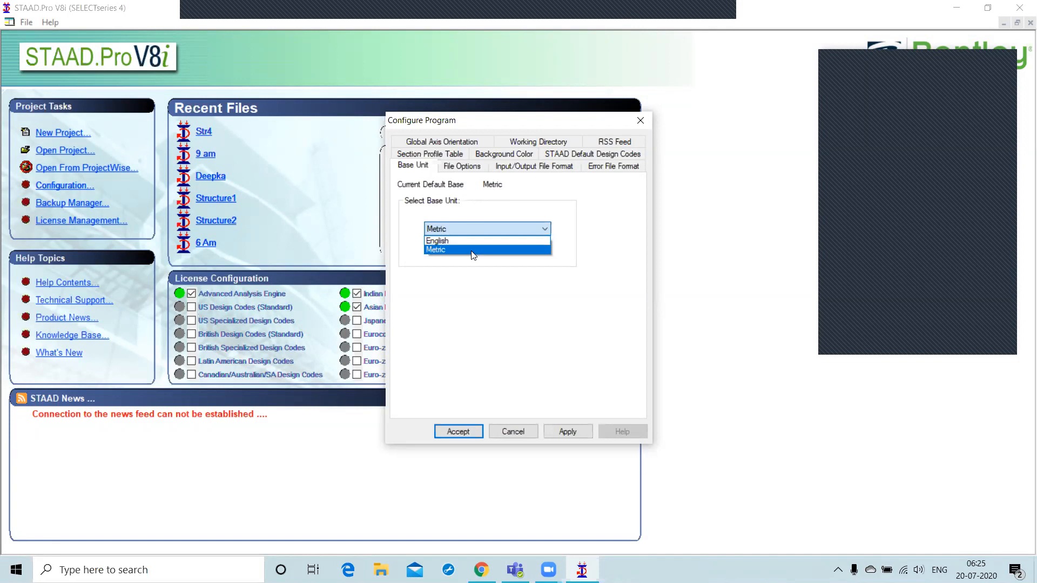
pyautogui.click(474, 250)
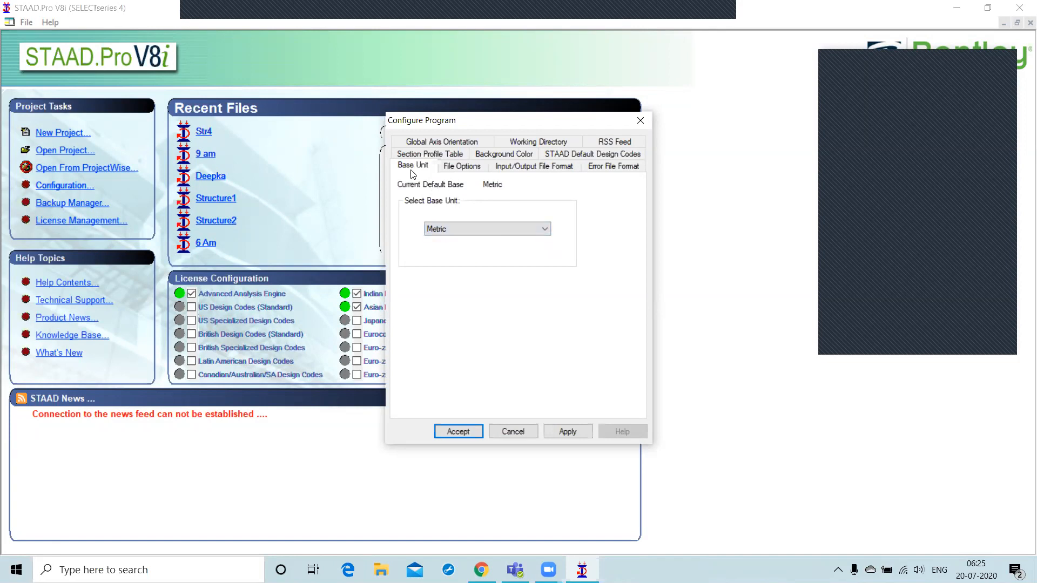
pyautogui.click(578, 154)
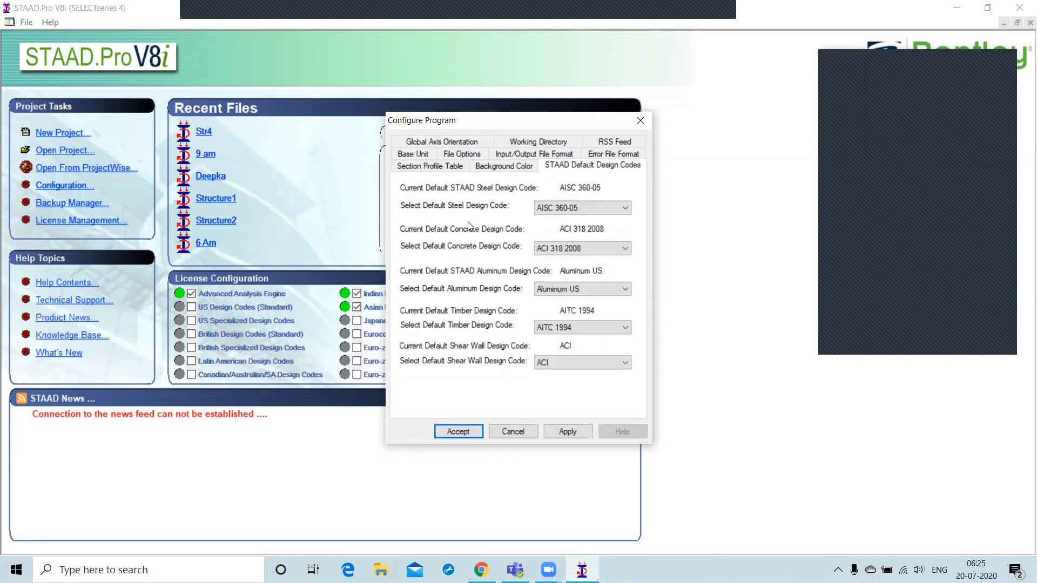
pyautogui.click(462, 142)
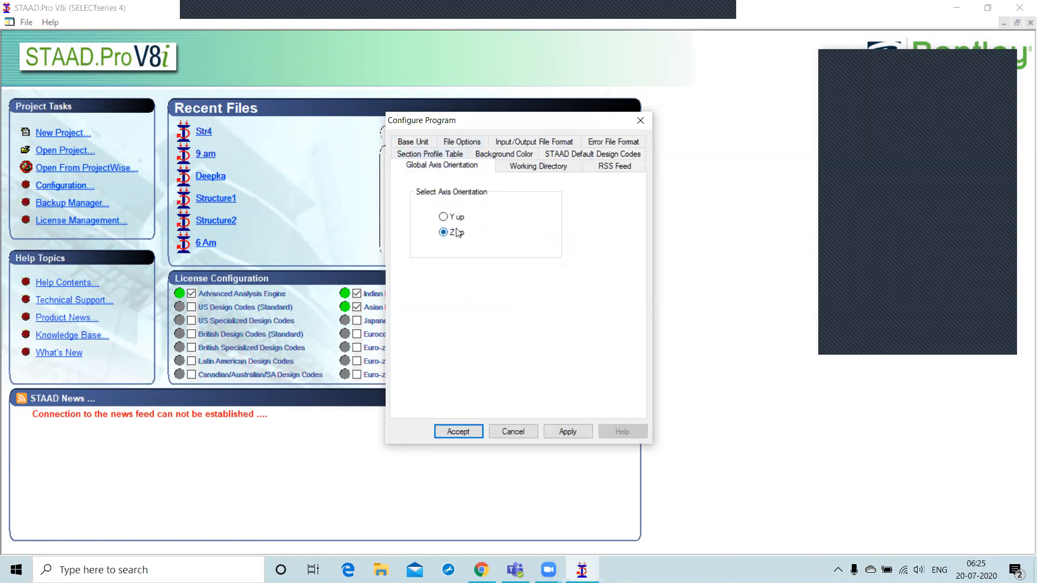
pyautogui.click(444, 218)
pyautogui.click(504, 141)
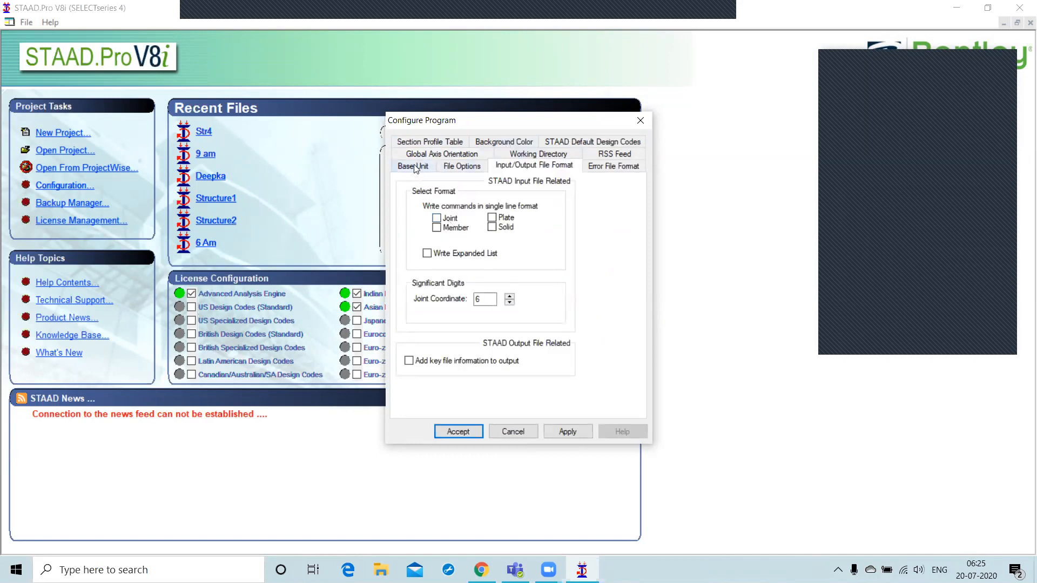
pyautogui.click(463, 168)
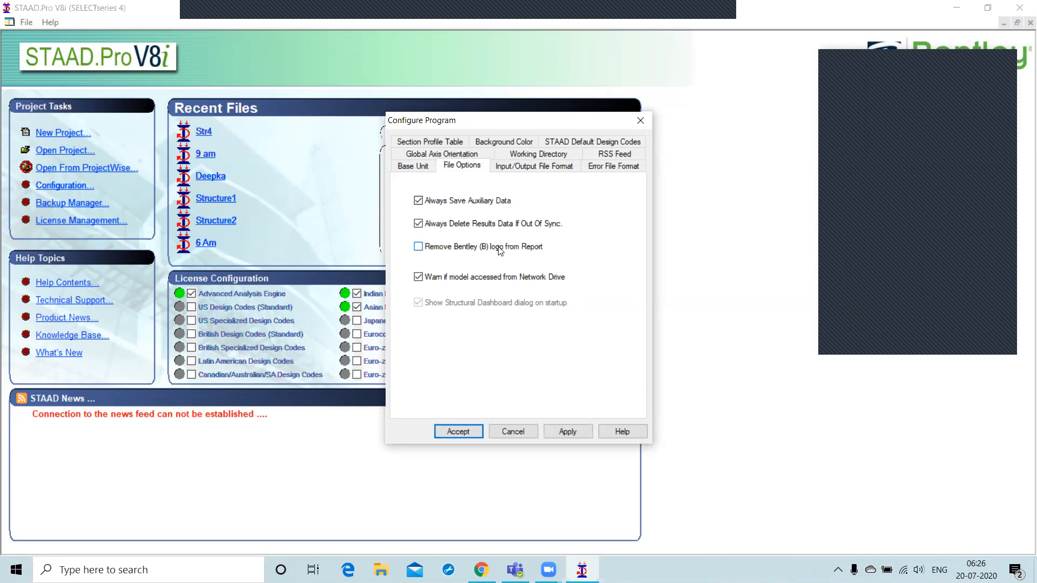
pyautogui.click(522, 429)
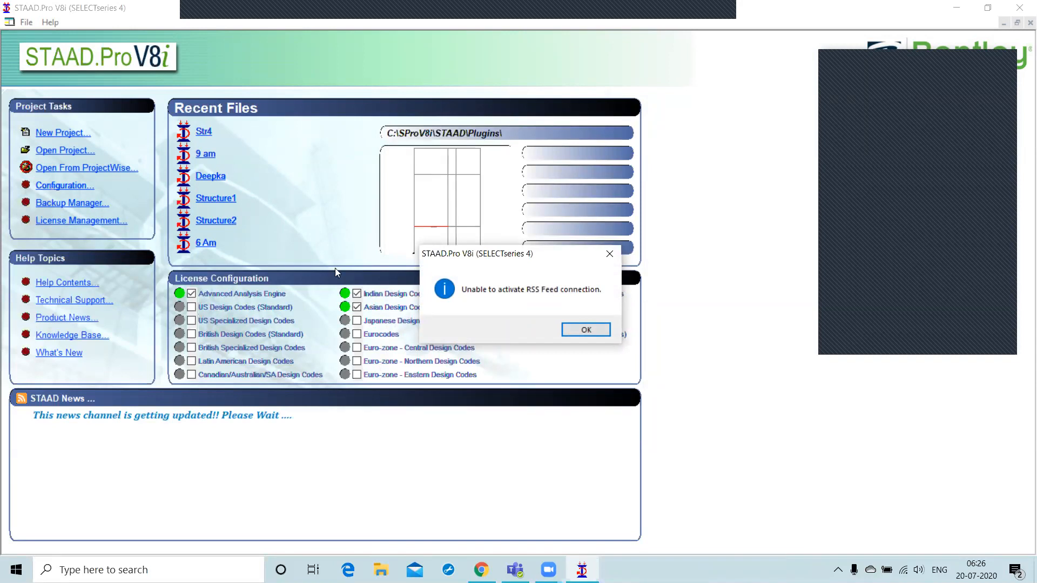
pyautogui.click(585, 330)
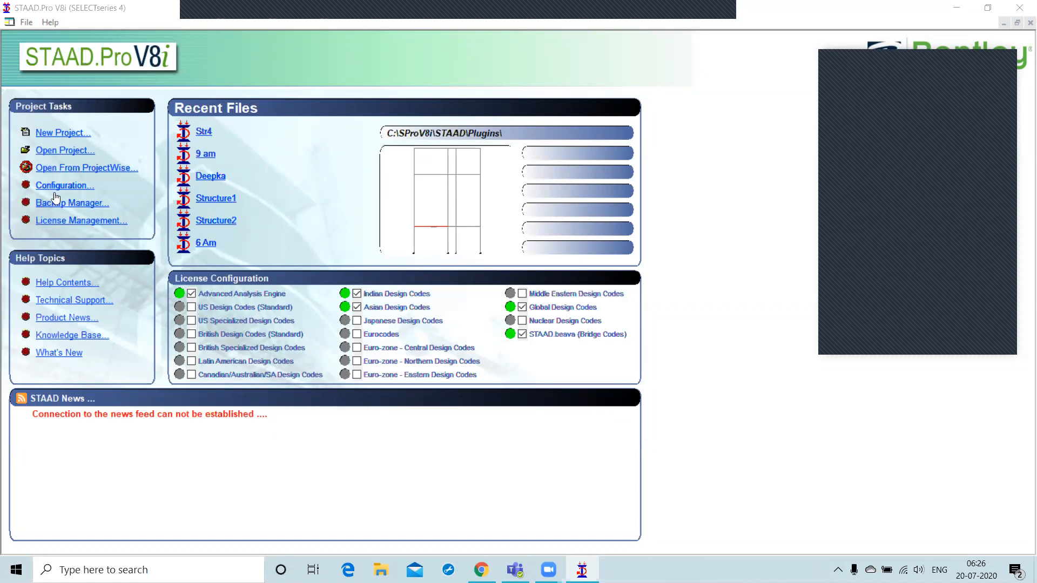
# Create a new project named 6am in C:\SProV8i\STAAD\Plugins\ with length in meters and force in kilonewtons
pyautogui.click(55, 136)
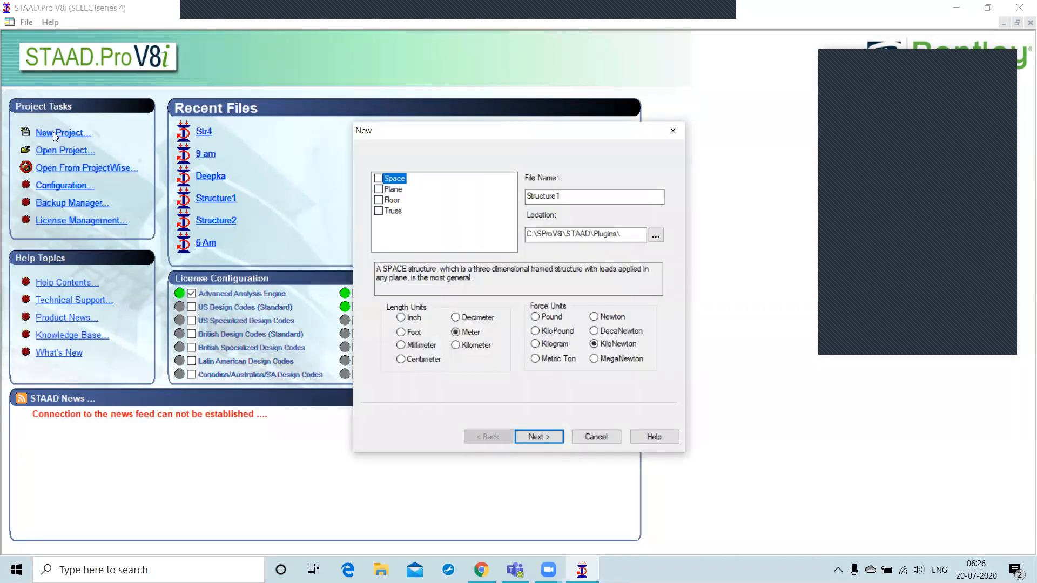
pyautogui.moveTo(458, 136); pyautogui.dragTo(384, 96)
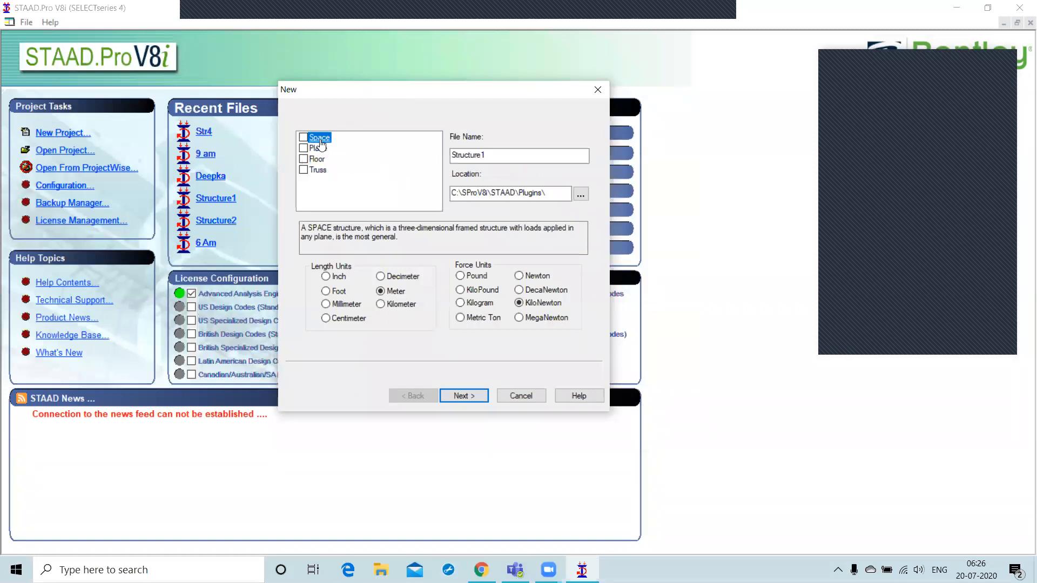
pyautogui.doubleClick(493, 155)
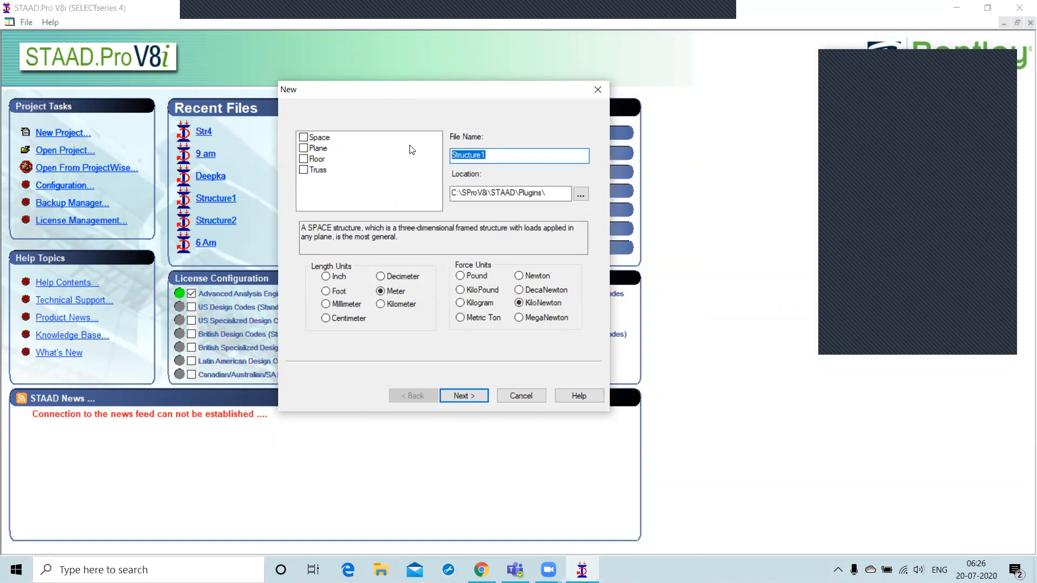
pyautogui.write('6am')
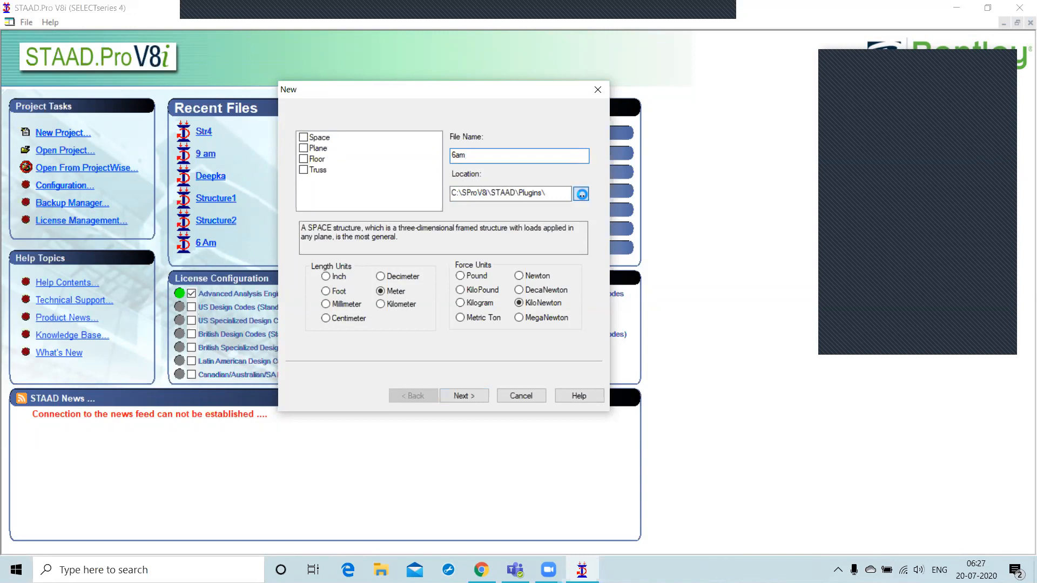
pyautogui.click(581, 195)
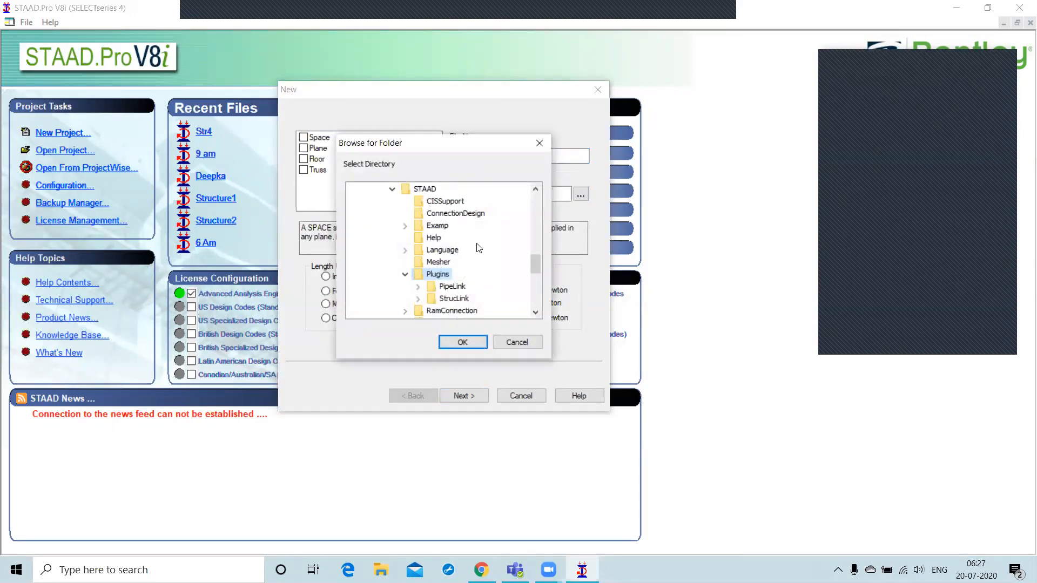
pyautogui.click(469, 341)
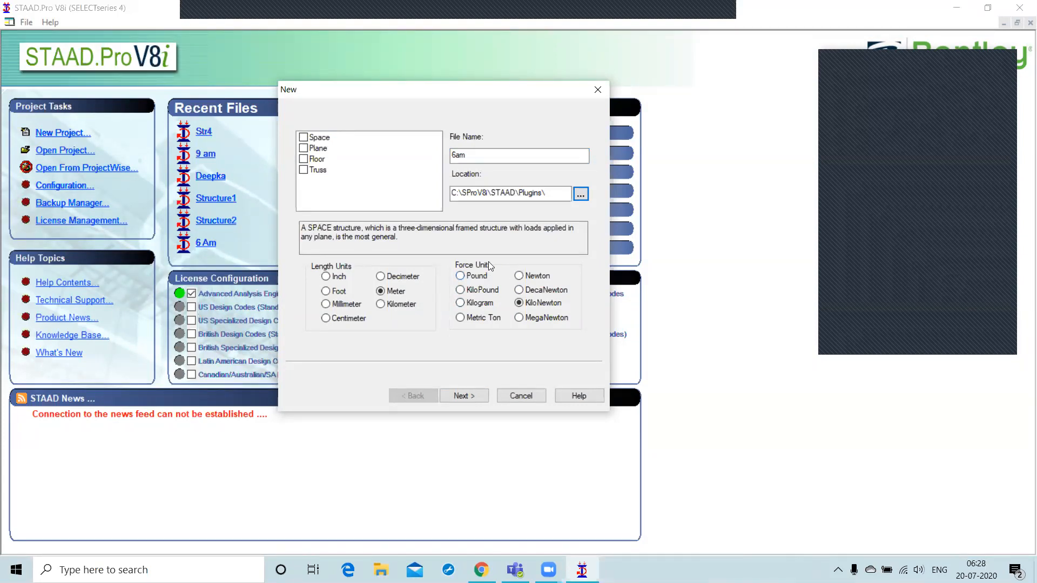
pyautogui.click(465, 398)
pyautogui.click(465, 395)
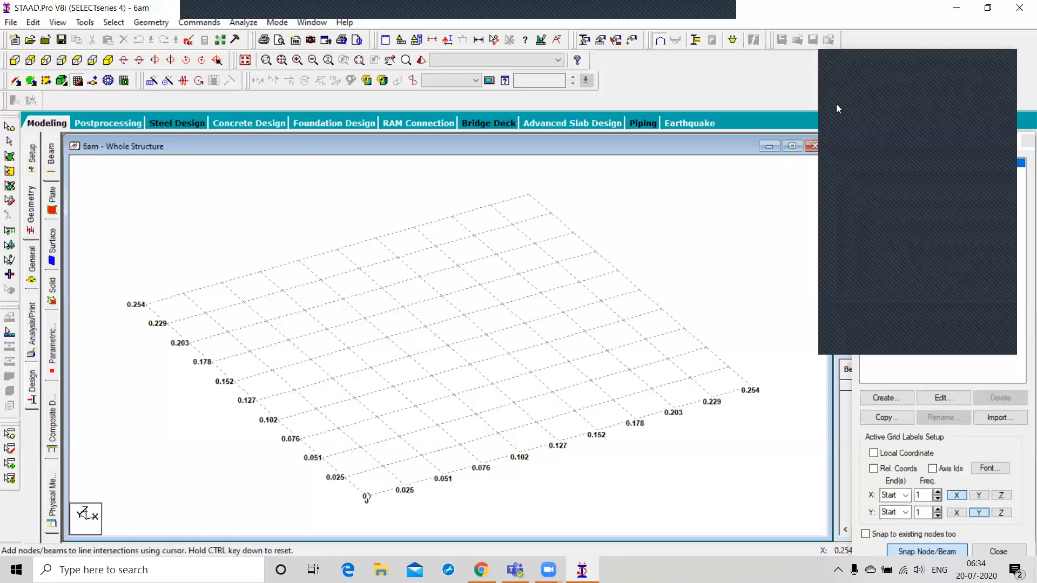
# Place a trial node on the back edge of the default grid and delete it
pyautogui.click(867, 61)
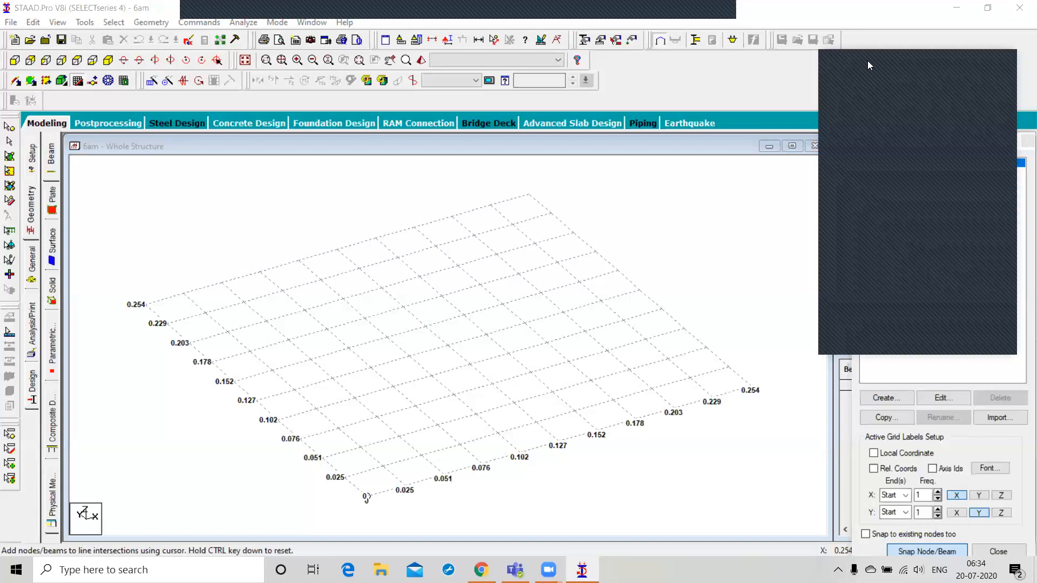
pyautogui.moveTo(867, 60); pyautogui.dragTo(656, 487)
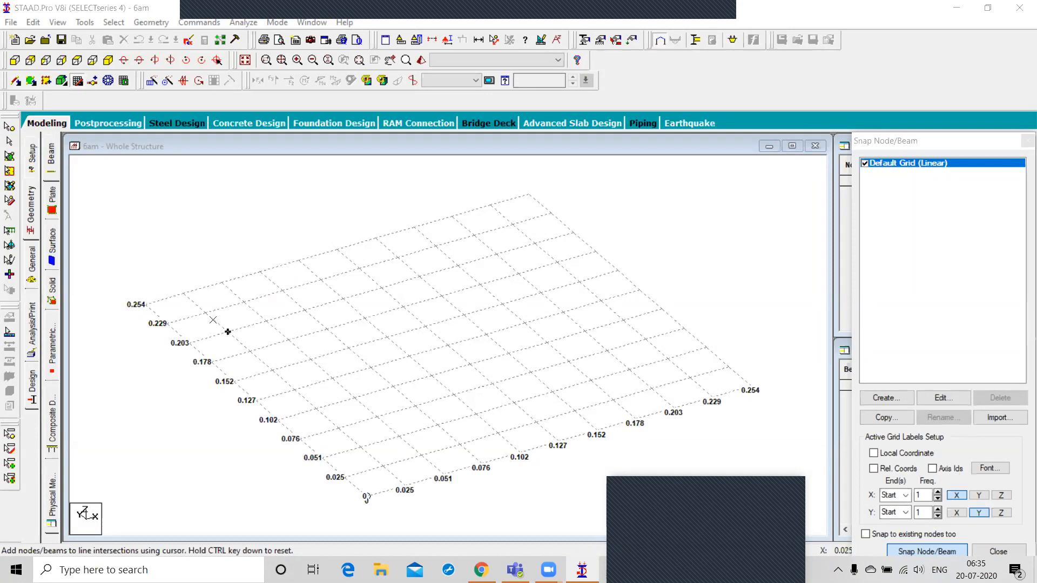
pyautogui.click(183, 293)
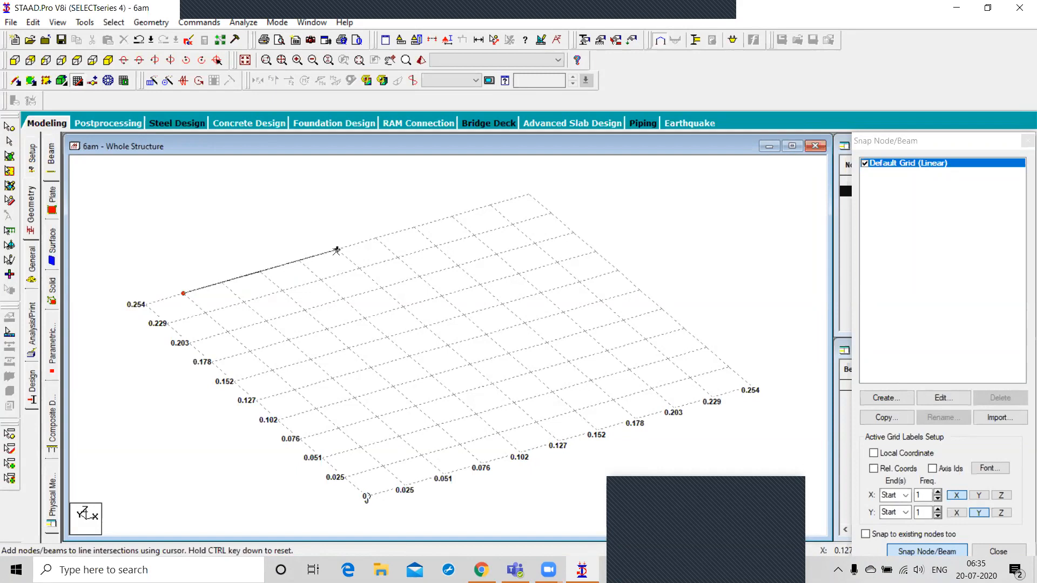
pyautogui.click(9, 127)
pyautogui.click(183, 293)
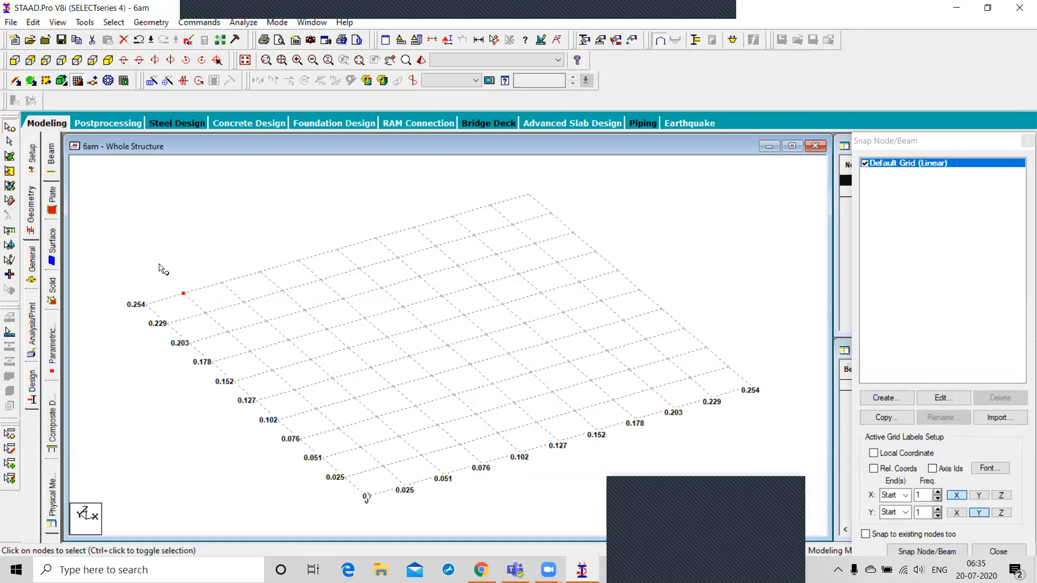
pyautogui.press('Delete')
pyautogui.press('Return')
# Reposition the Snap Node/Beam dialog so all its grid settings are in view, and look through the geometry commands
pyautogui.click(881, 139)
pyautogui.moveTo(881, 140); pyautogui.dragTo(849, 50)
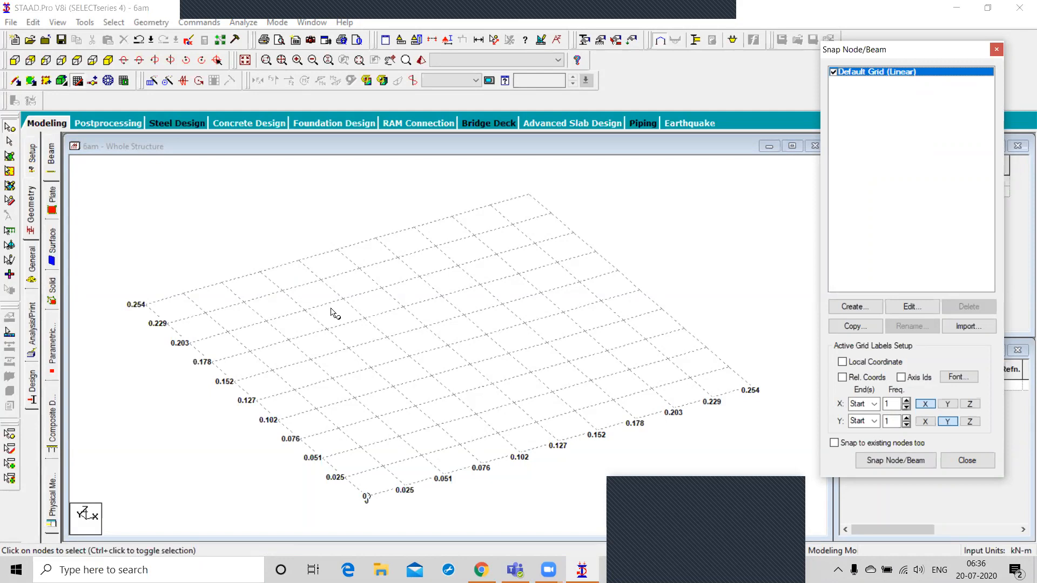
pyautogui.click(151, 22)
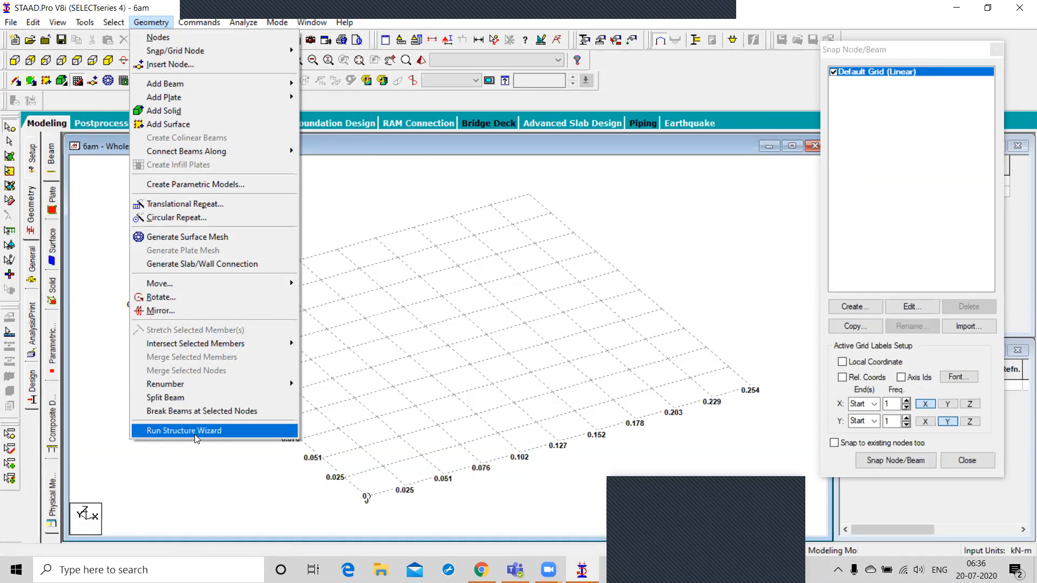
pyautogui.moveTo(199, 56)
pyautogui.click(372, 219)
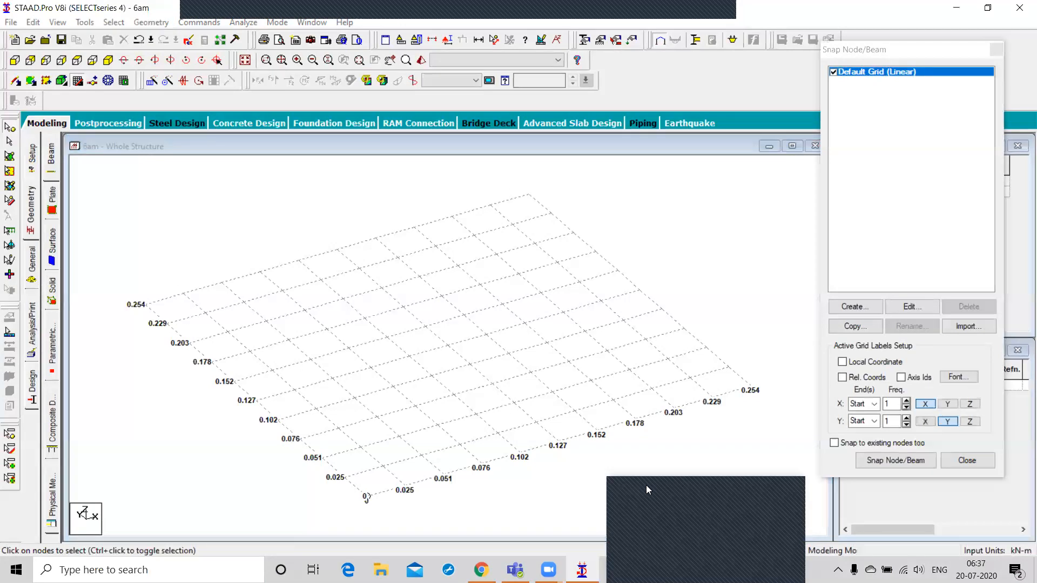
# Switch to Paint with a blank canvas
pyautogui.moveTo(646, 485); pyautogui.dragTo(690, 469)
pyautogui.click(148, 570)
pyautogui.write('paint')
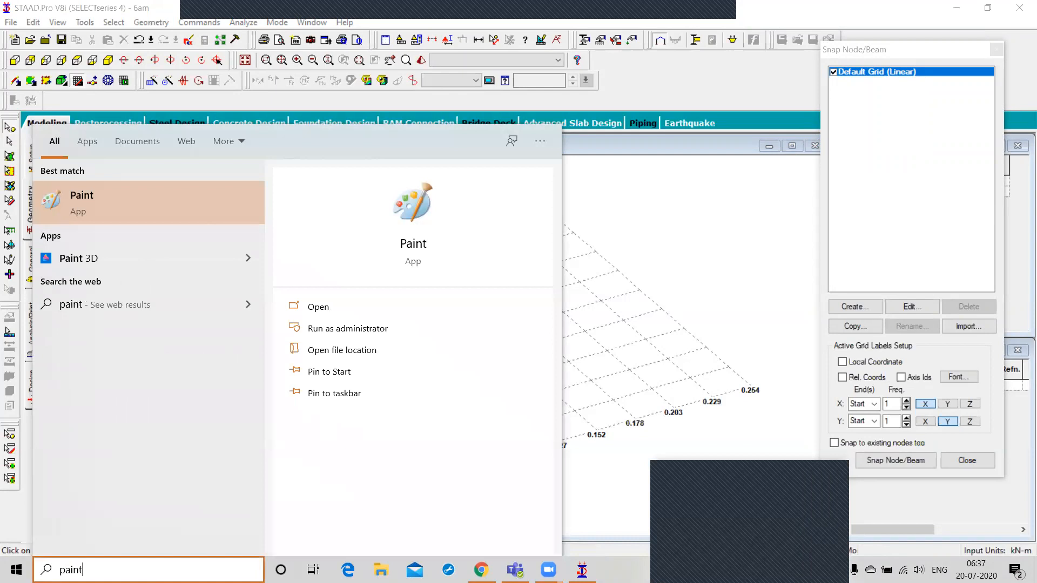
pyautogui.press('Return')
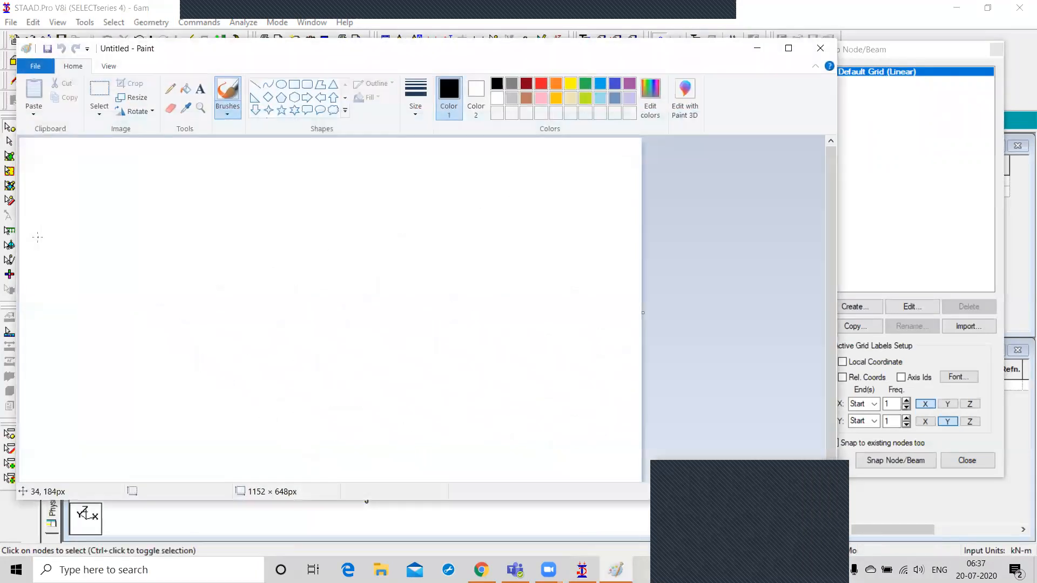
# Sketch a triangular truss with a horizontal base, two sloping sides and two inner members running from the sides to the base's midpoint
pyautogui.click(255, 84)
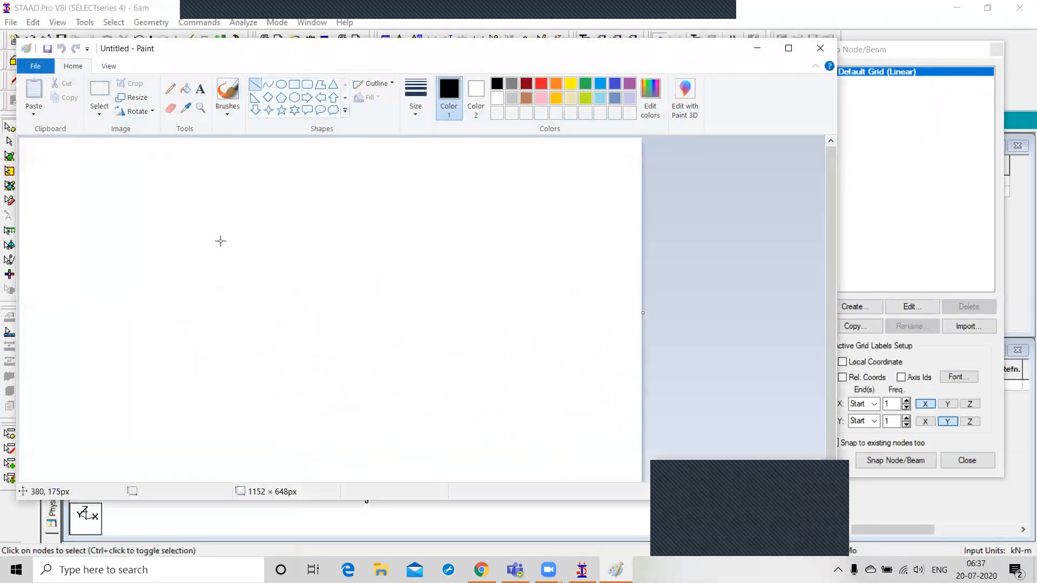
pyautogui.moveTo(160, 334); pyautogui.dragTo(444, 334)
pyautogui.click(293, 218)
pyautogui.moveTo(293, 218); pyautogui.dragTo(161, 331)
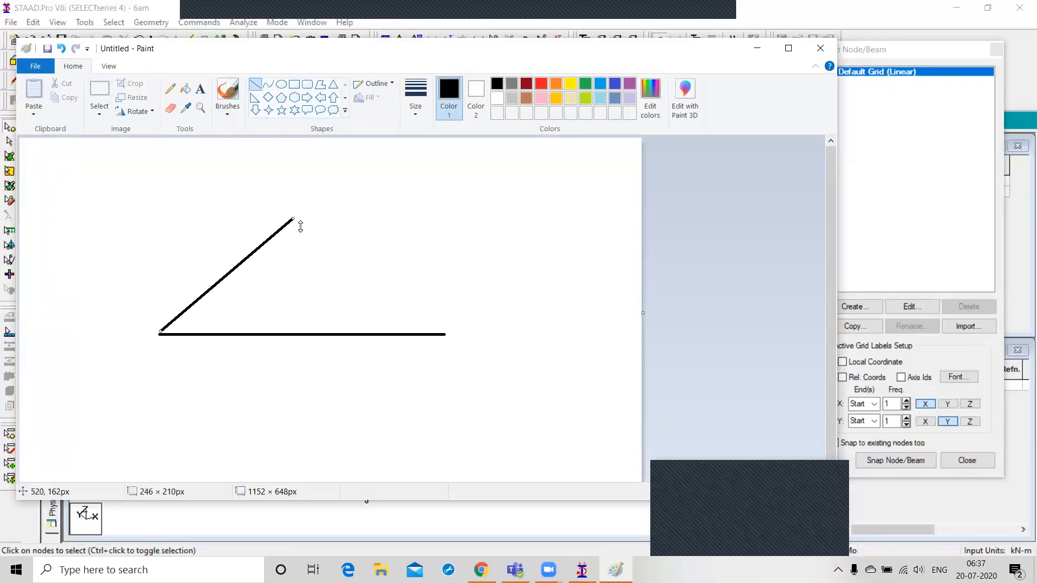
pyautogui.click(265, 261)
pyautogui.moveTo(293, 217); pyautogui.dragTo(444, 334)
pyautogui.click(398, 378)
pyautogui.moveTo(231, 268)
pyautogui.mouseDown()
pyautogui.moveTo(302, 335)
pyautogui.moveTo(370, 272)
pyautogui.mouseUp()
pyautogui.click(317, 377)
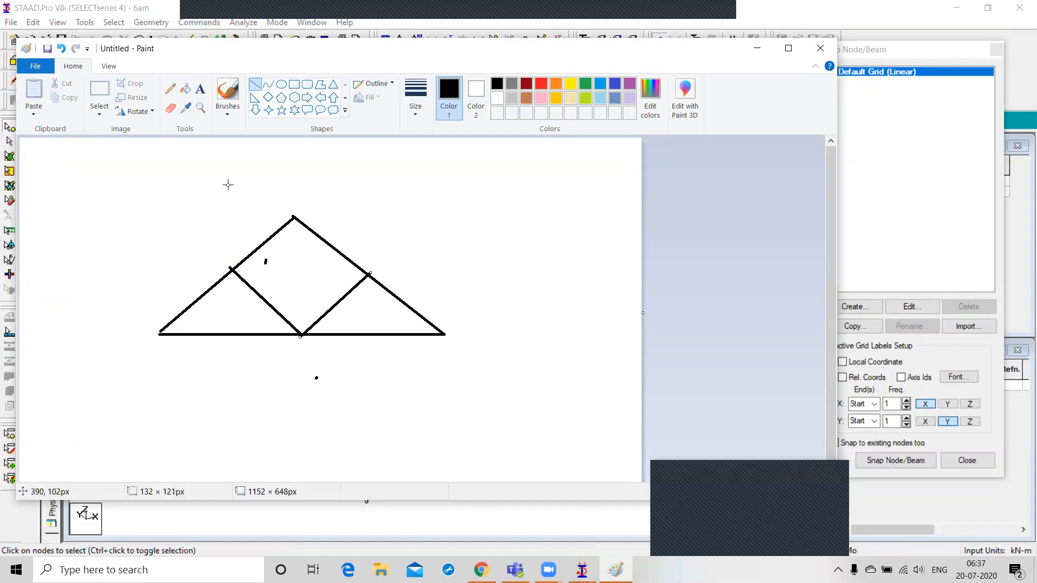
# Draw a freehand span dimension line with end ticks beneath the truss base and label it 12
pyautogui.click(171, 89)
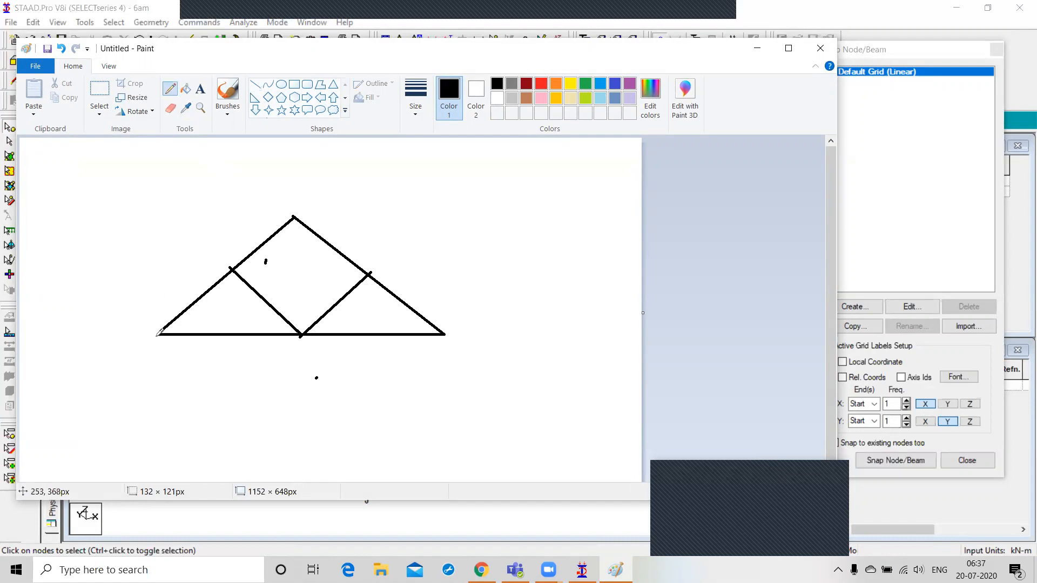
pyautogui.moveTo(152, 353)
pyautogui.mouseDown()
pyautogui.moveTo(373, 365)
pyautogui.moveTo(444, 357)
pyautogui.moveTo(449, 376)
pyautogui.mouseUp()
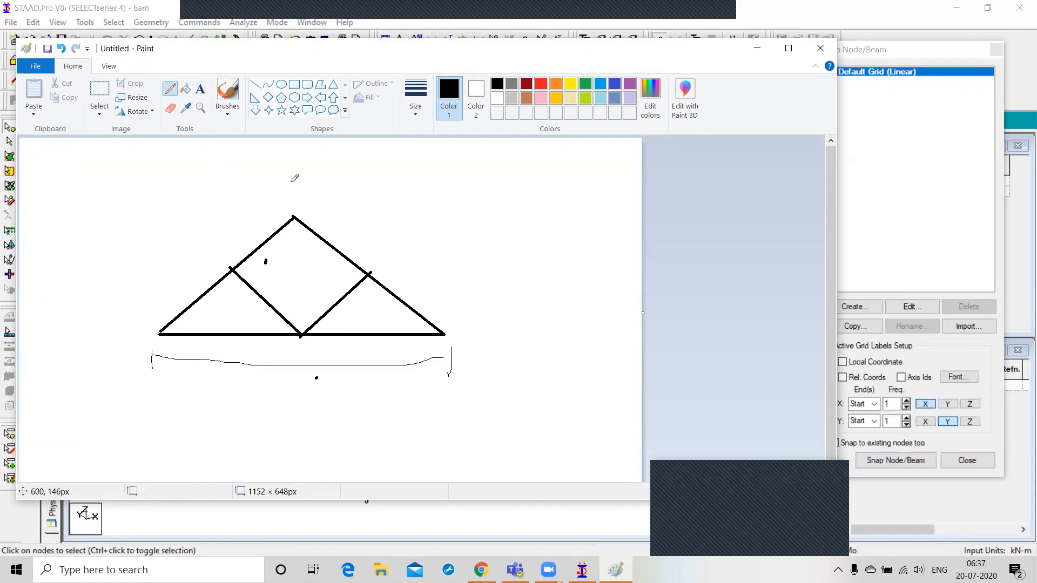
pyautogui.click(201, 89)
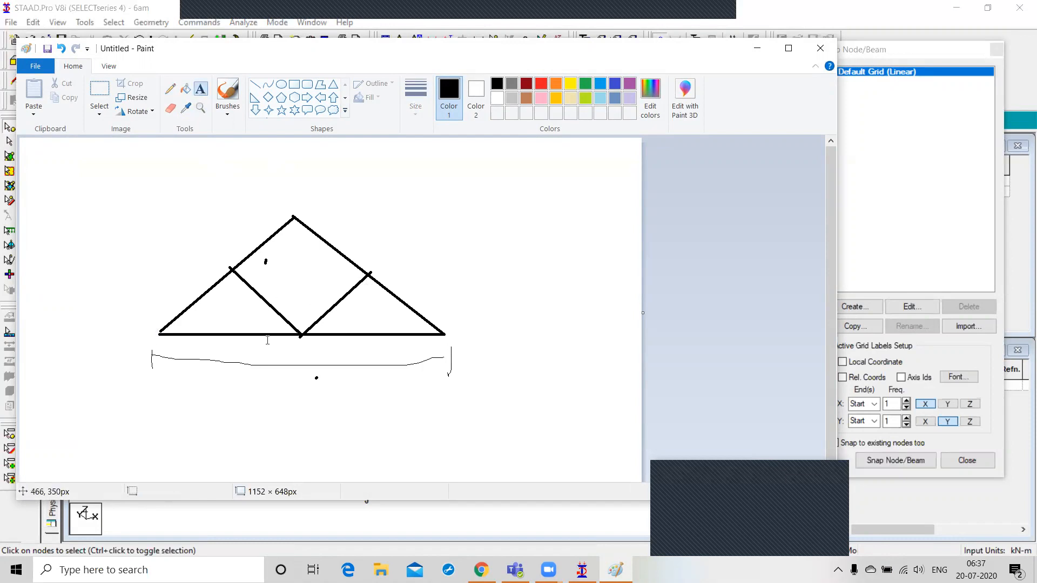
pyautogui.click(259, 380)
pyautogui.write('12')
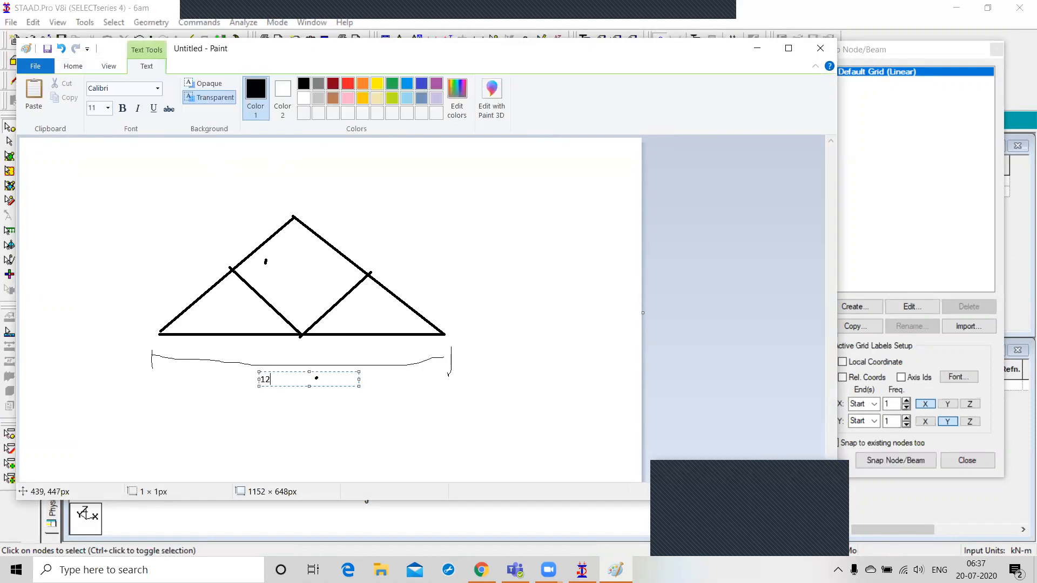
# Complete the truss span label as 12 m and draw a short and a taller vertical dimension line with end ticks beside the truss
pyautogui.write(' m')
pyautogui.click(146, 197)
pyautogui.click(176, 92)
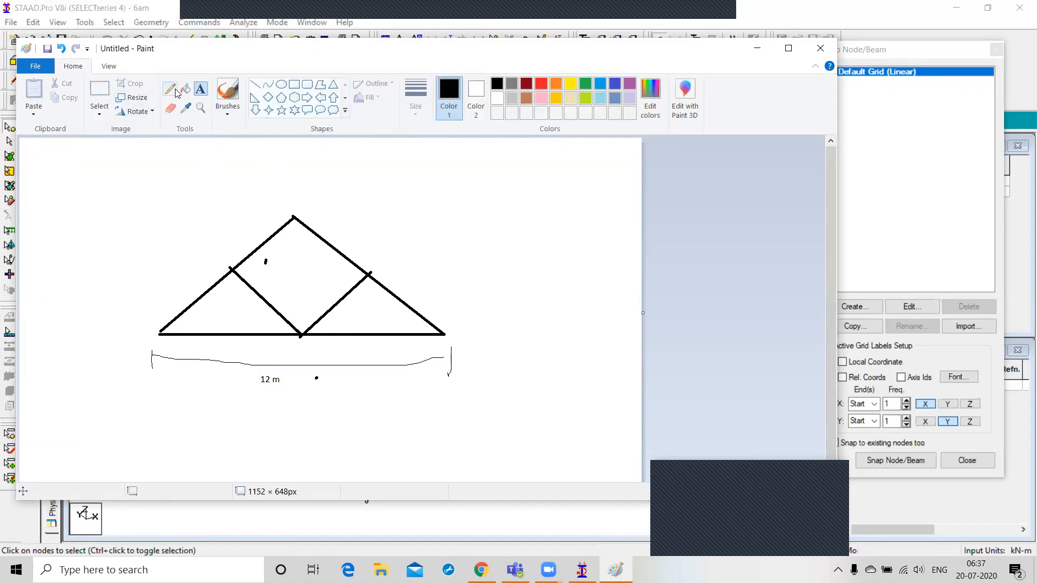
pyautogui.moveTo(433, 258)
pyautogui.mouseDown()
pyautogui.moveTo(467, 259)
pyautogui.moveTo(454, 334)
pyautogui.moveTo(470, 334)
pyautogui.mouseUp()
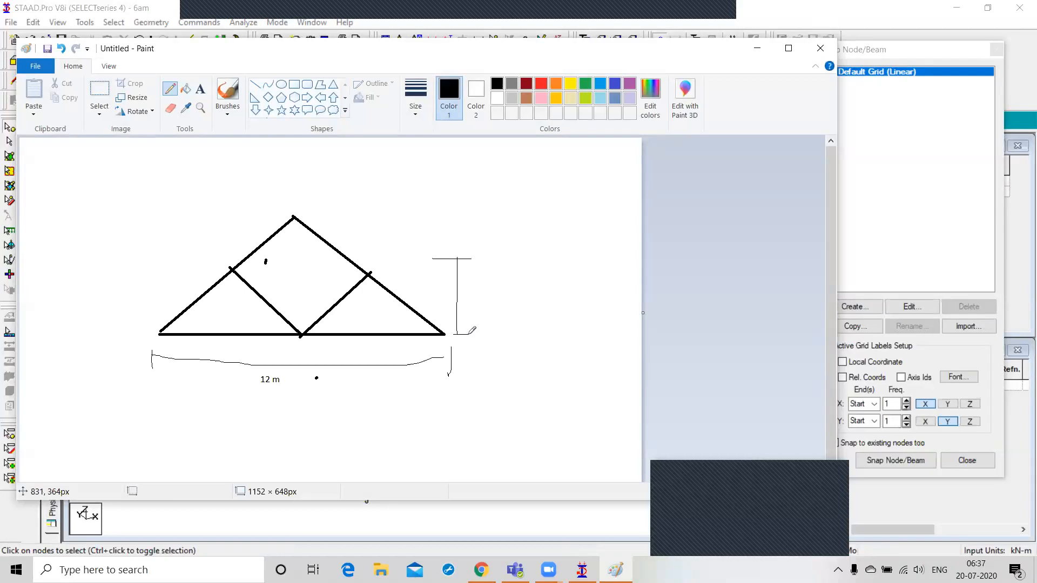
pyautogui.moveTo(485, 193)
pyautogui.mouseDown()
pyautogui.moveTo(530, 194)
pyautogui.moveTo(508, 254)
pyautogui.moveTo(500, 343)
pyautogui.moveTo(531, 345)
pyautogui.mouseUp()
# Label the shorter vertical dimension line 1.5 m and the taller one 3 m
pyautogui.click(200, 89)
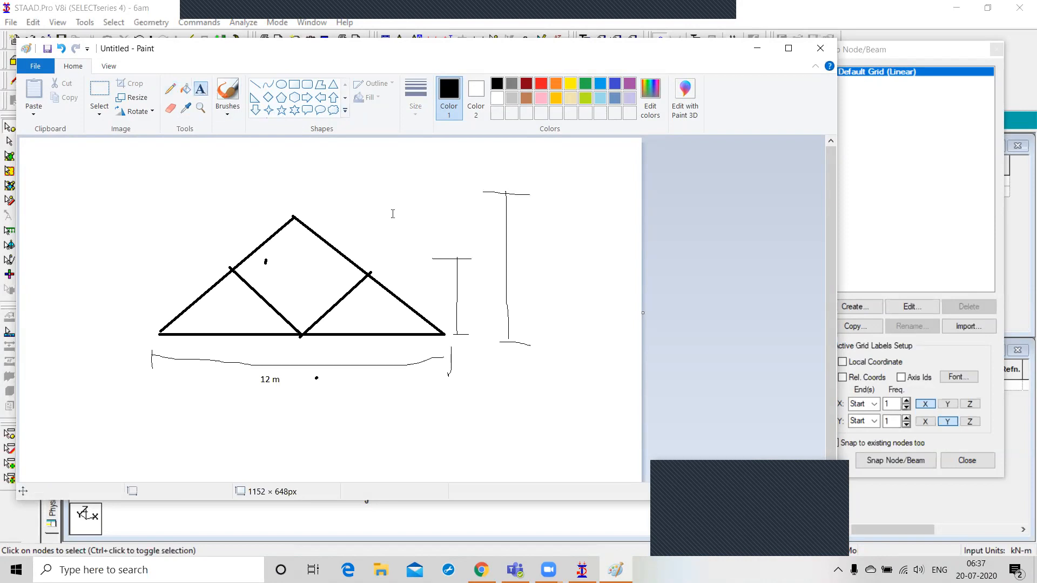
pyautogui.click(463, 306)
pyautogui.write('1.5 m')
pyautogui.click(514, 254)
pyautogui.click(514, 254)
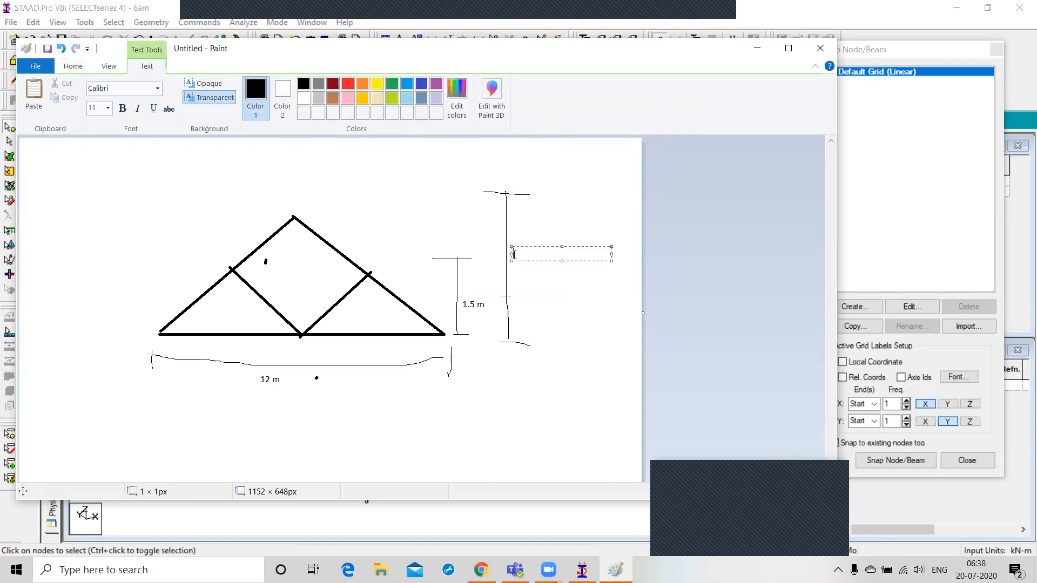
pyautogui.write('3 m')
pyautogui.click(533, 324)
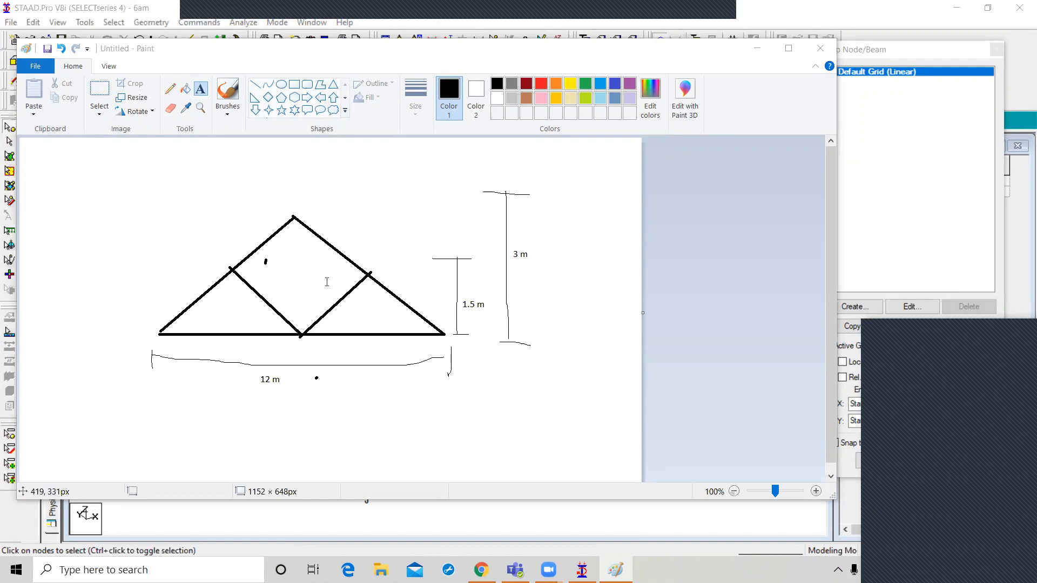
# Return to the 6am model in STAAD.Pro without auto-saving and reposition the Snap Node/Beam dialog
pyautogui.click(757, 48)
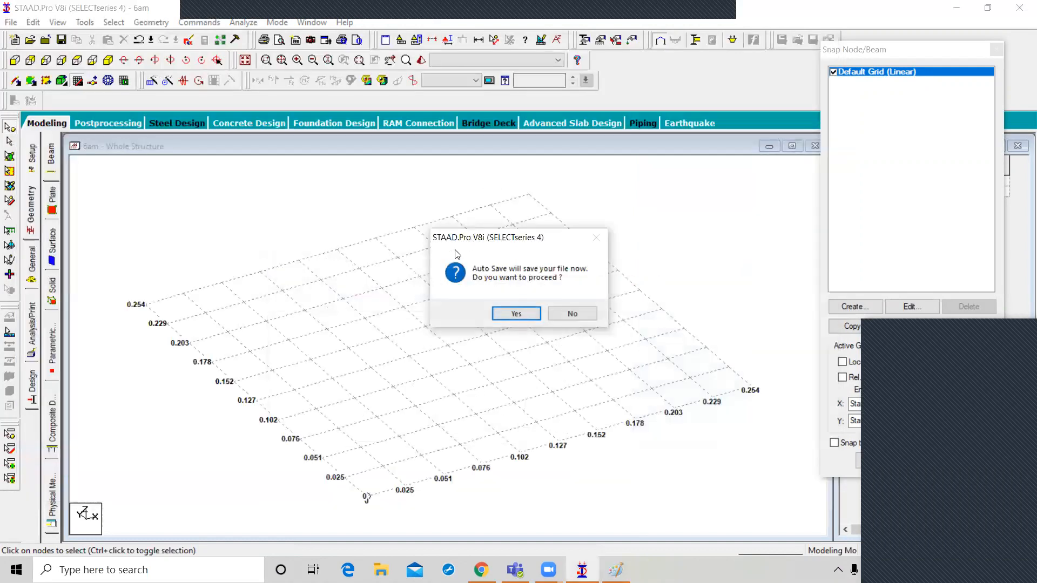
pyautogui.click(569, 318)
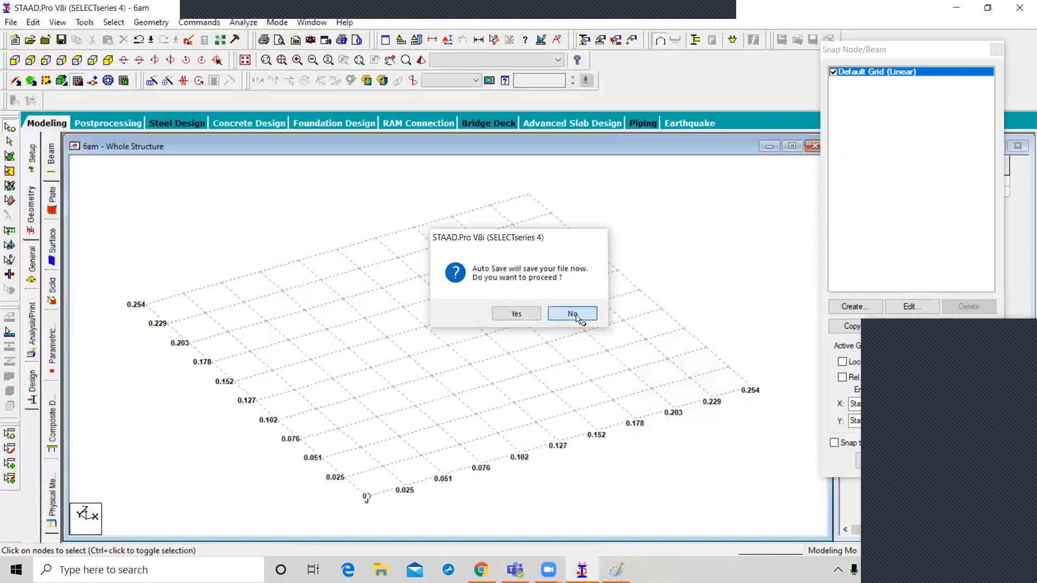
pyautogui.click(874, 50)
pyautogui.moveTo(874, 49); pyautogui.dragTo(817, 25)
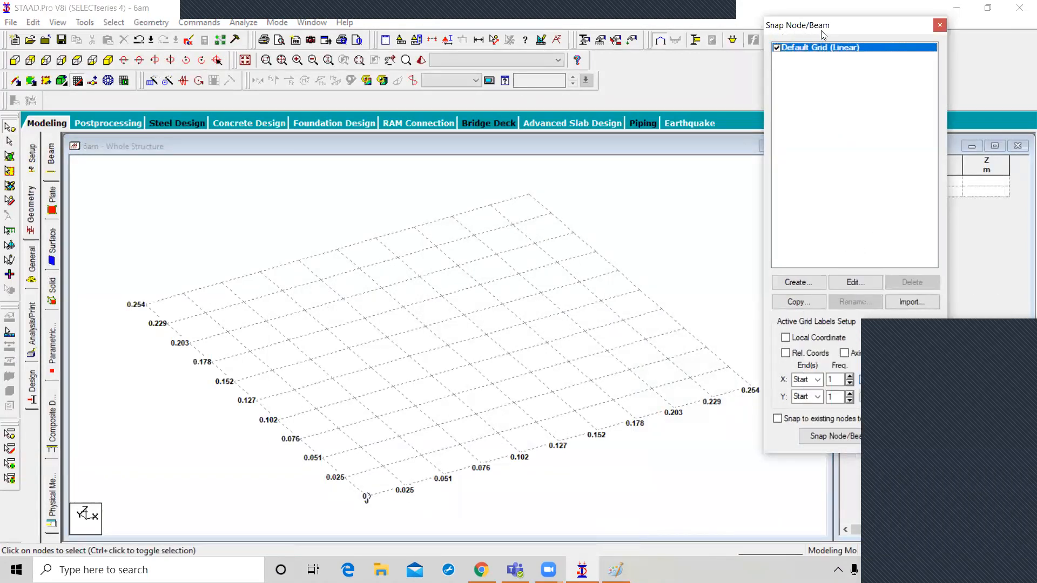
# Edit the default linear grid, compare the X-Y, X-Z and Y-Z planes, and apply the X-Z plane
pyautogui.click(856, 282)
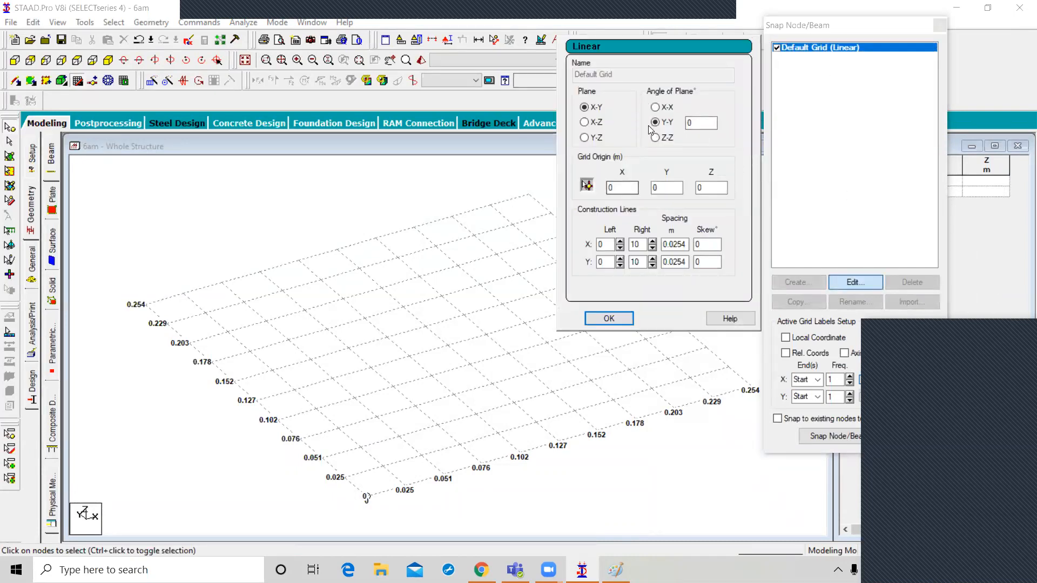
pyautogui.click(585, 123)
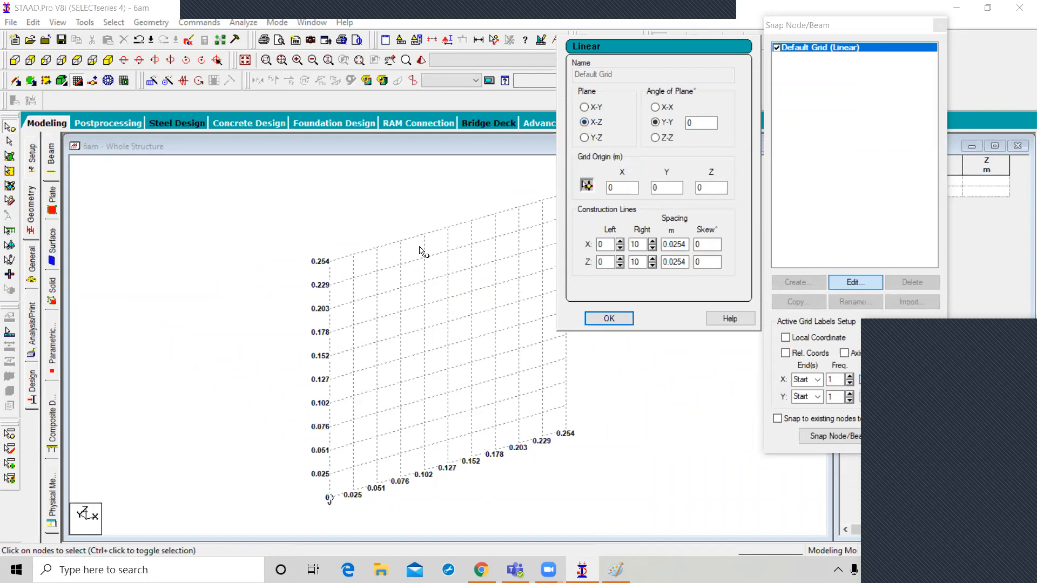
pyautogui.click(585, 107)
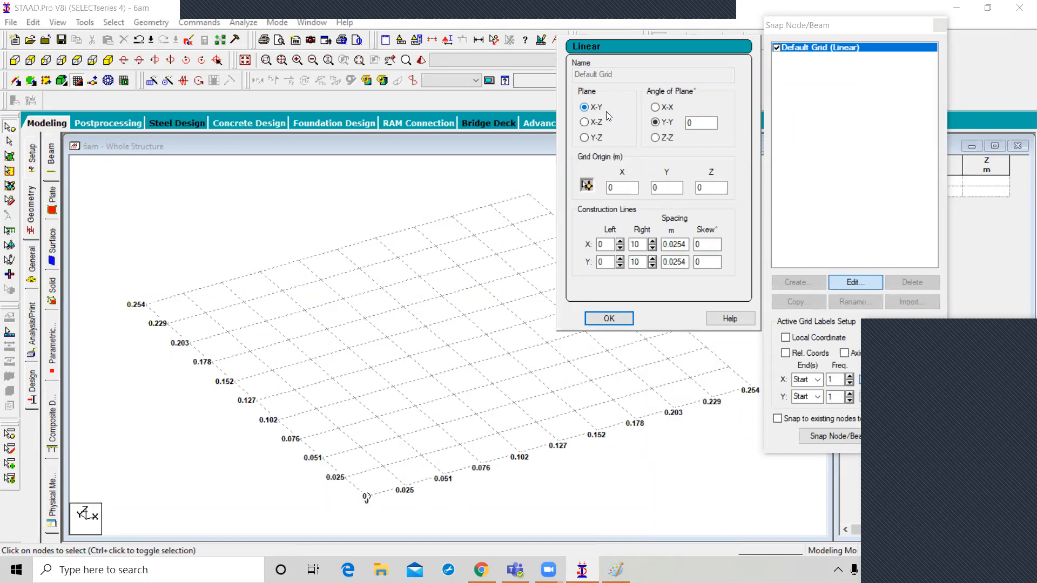
pyautogui.click(585, 123)
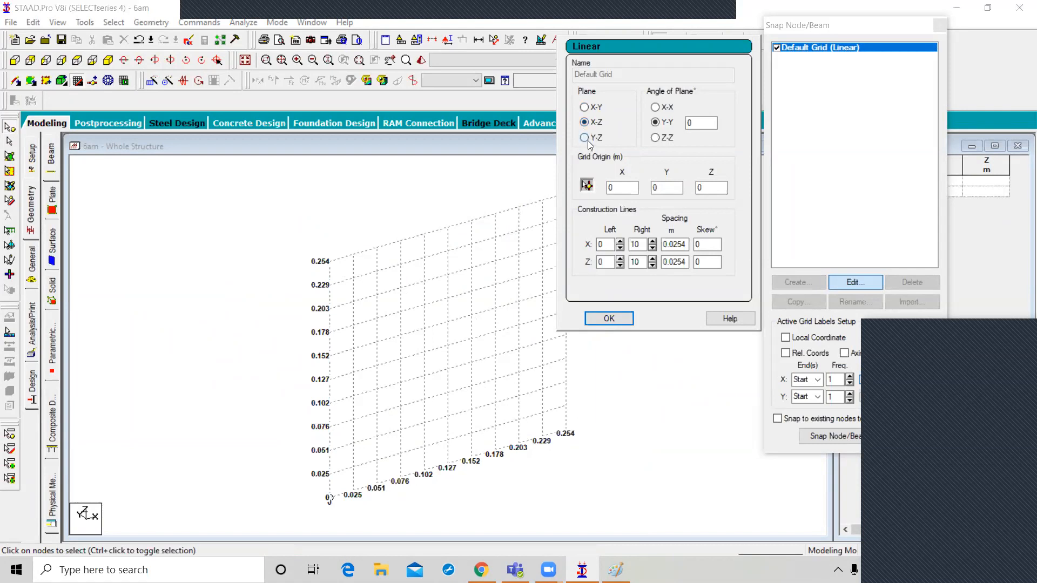
pyautogui.click(586, 138)
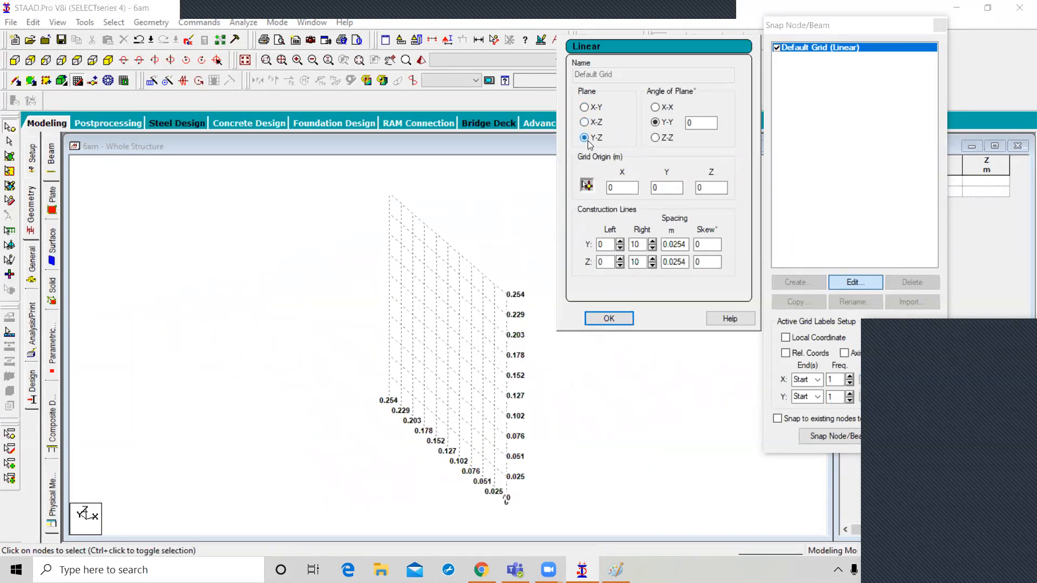
pyautogui.click(589, 124)
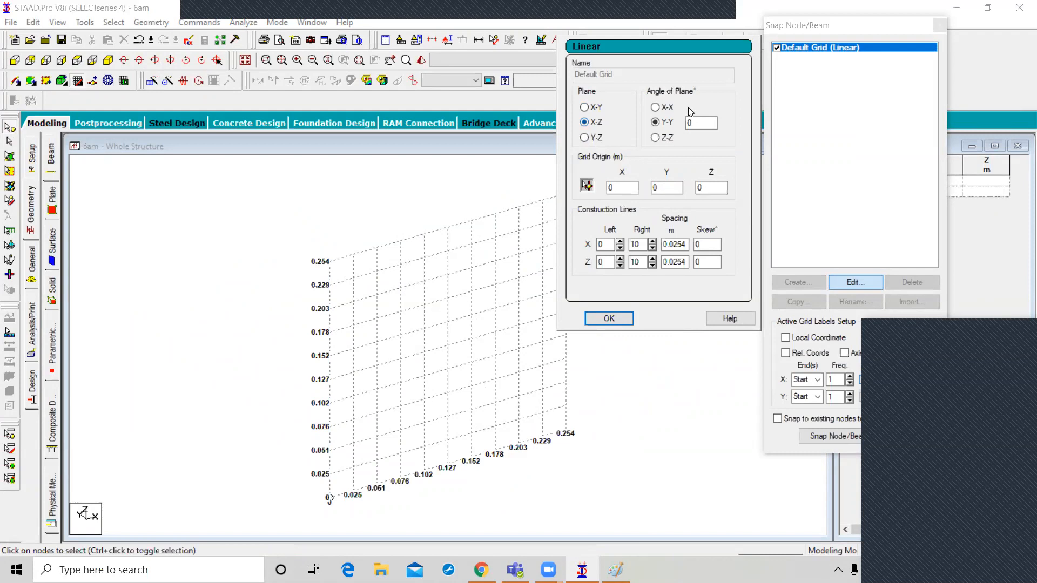
pyautogui.click(609, 318)
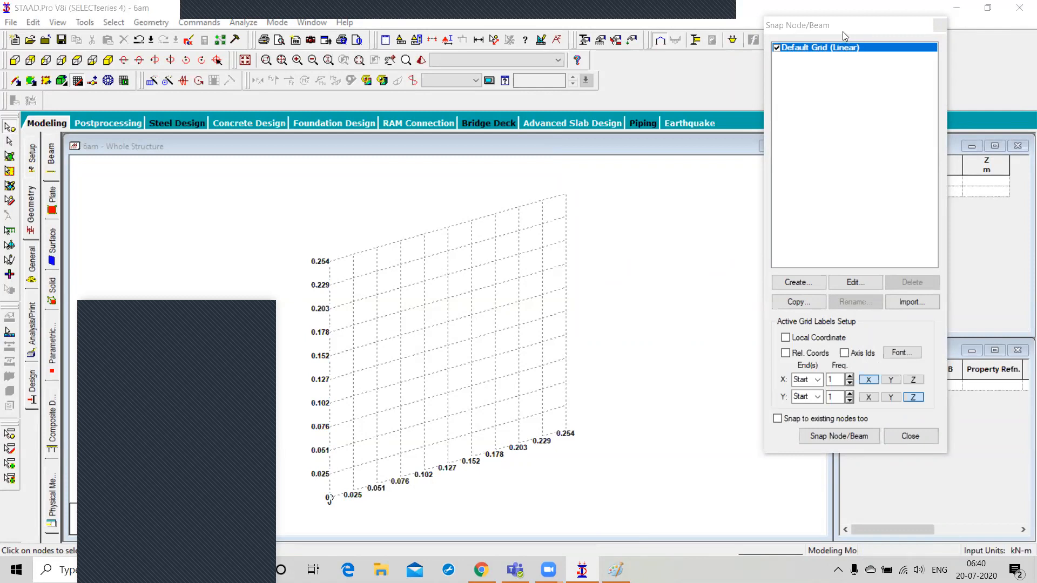
# Move the Snap Node/Beam dialog aside, switch the snap grid off and display it again
pyautogui.moveTo(842, 32); pyautogui.dragTo(880, 47)
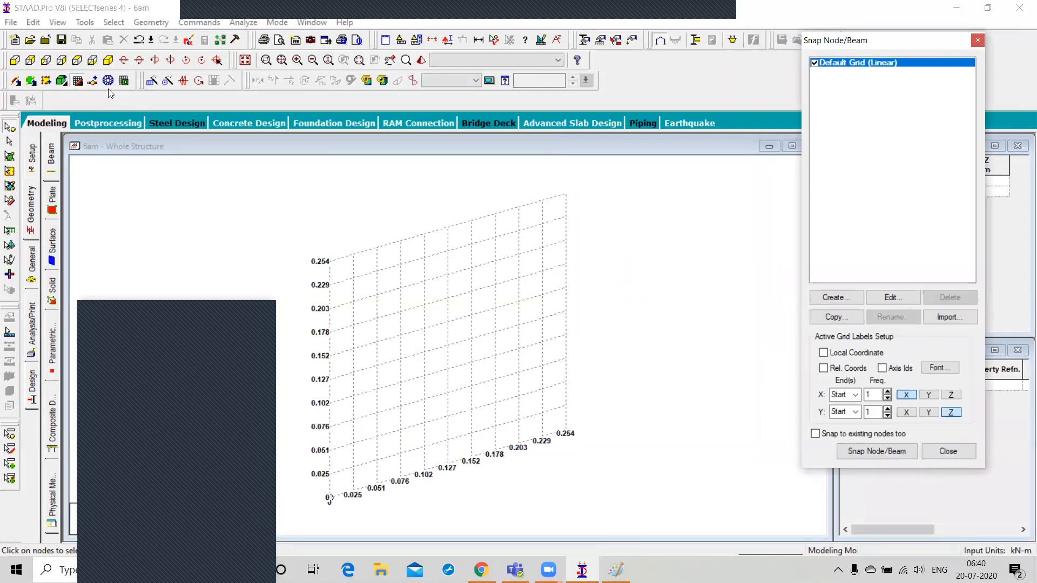
pyautogui.click(78, 81)
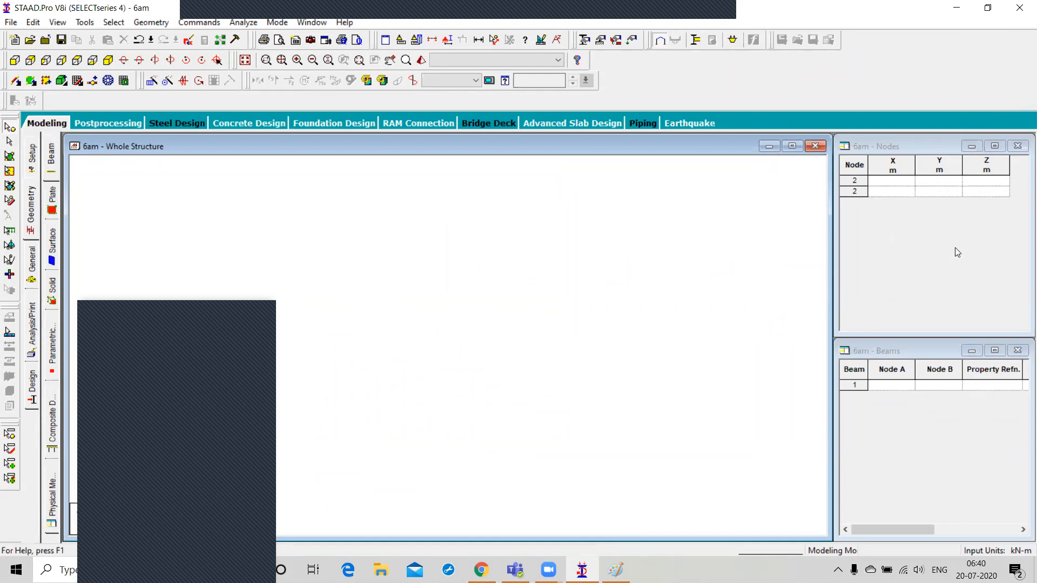
pyautogui.click(78, 86)
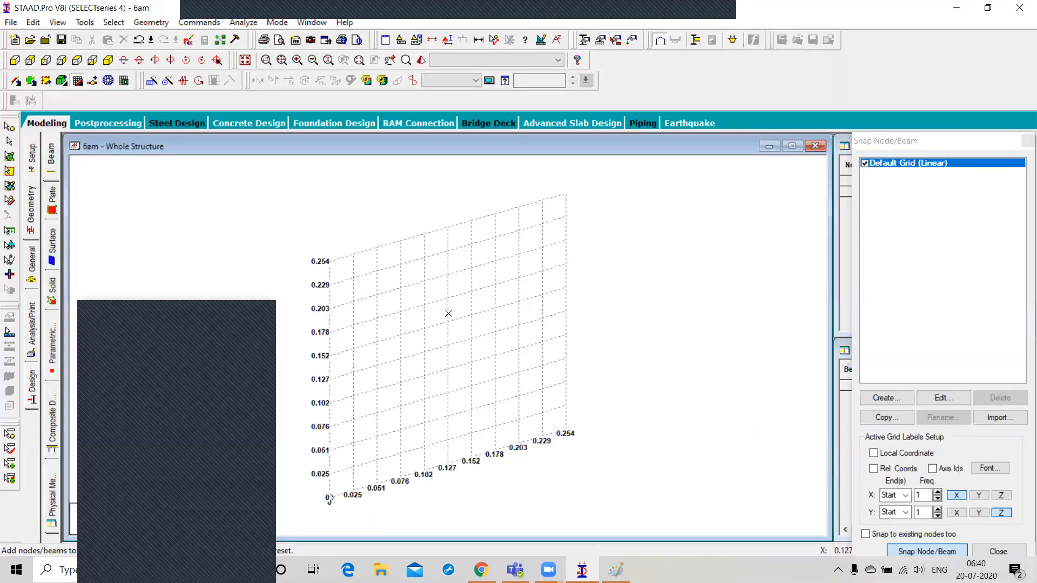
pyautogui.click(329, 261)
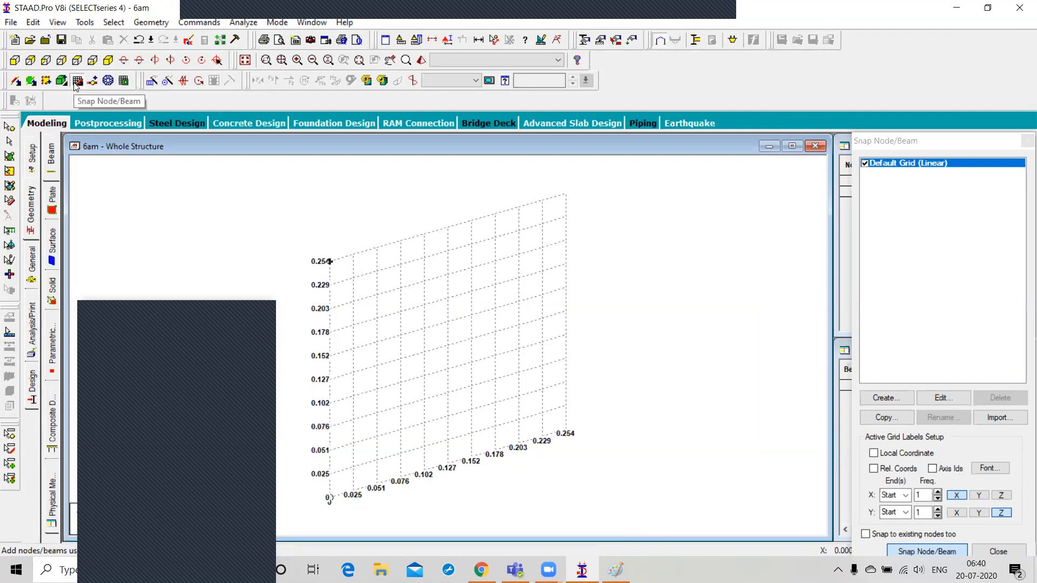
# Toggle the beam snap grid off and back on with the Snap/Grid Node Beam command, and review where that command is found
pyautogui.click(151, 22)
pyautogui.moveTo(203, 54)
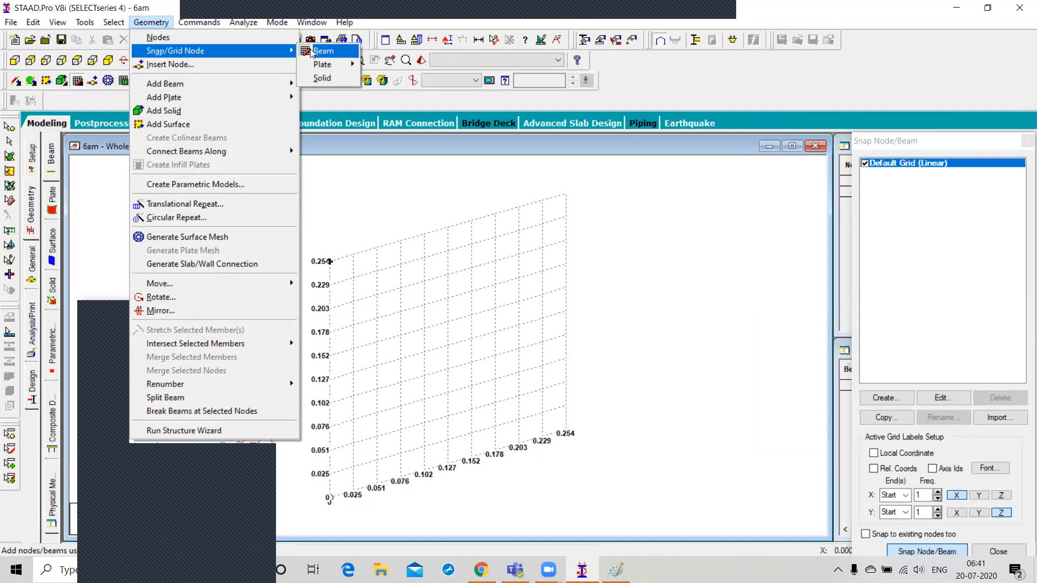
pyautogui.click(332, 52)
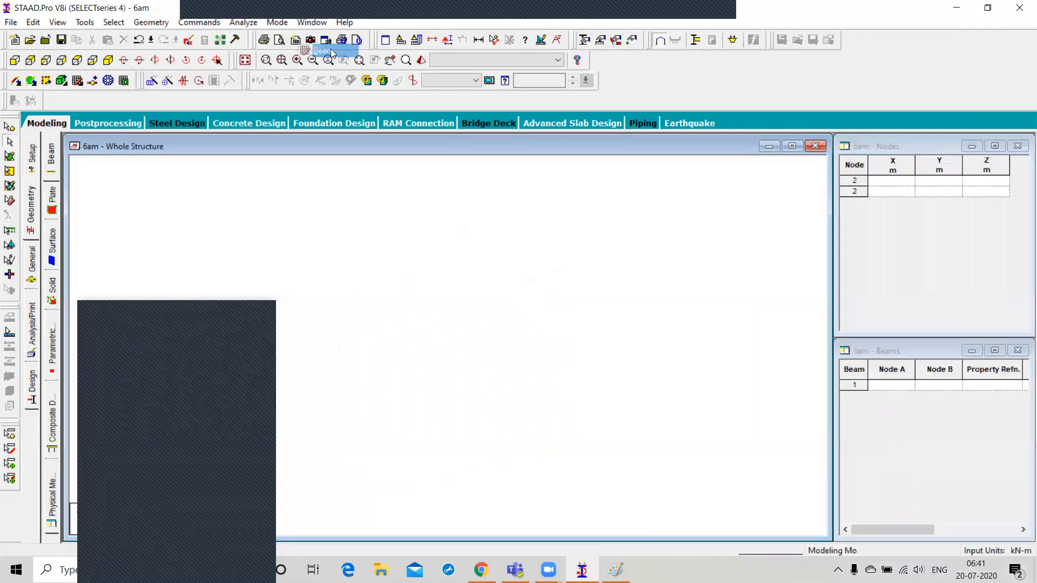
pyautogui.click(165, 27)
pyautogui.moveTo(178, 51)
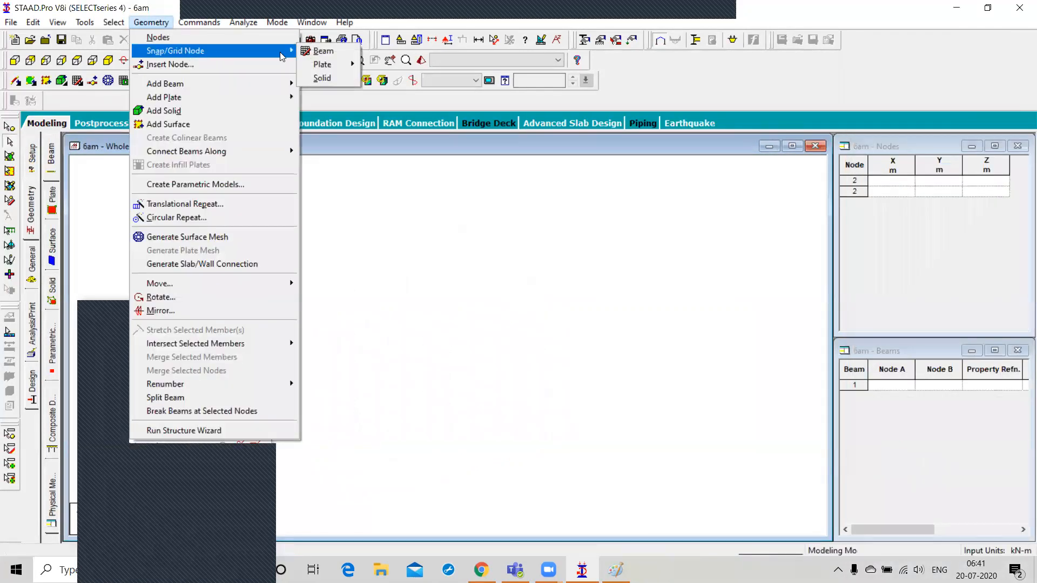
pyautogui.click(324, 52)
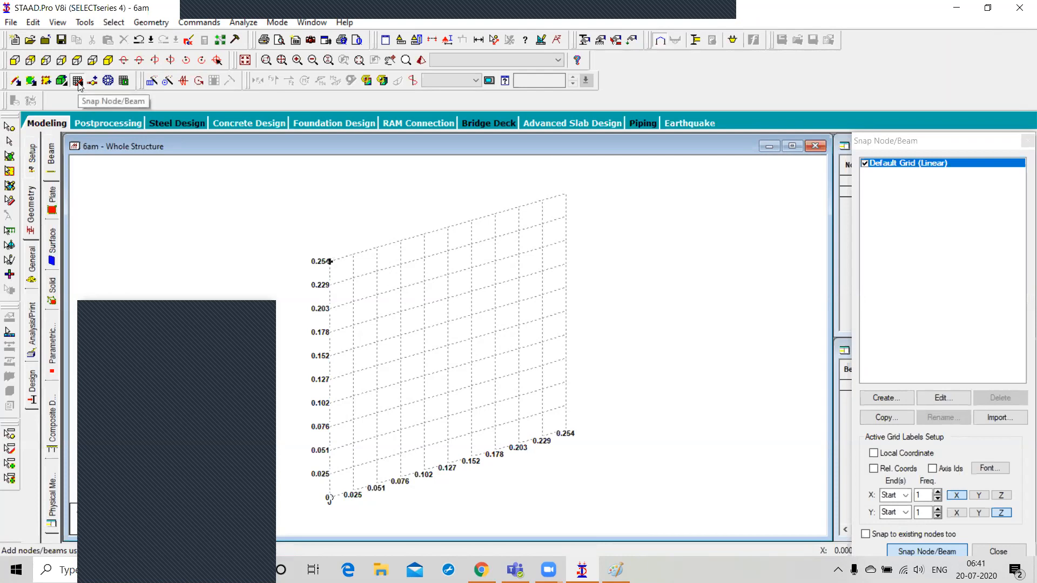
pyautogui.click(160, 23)
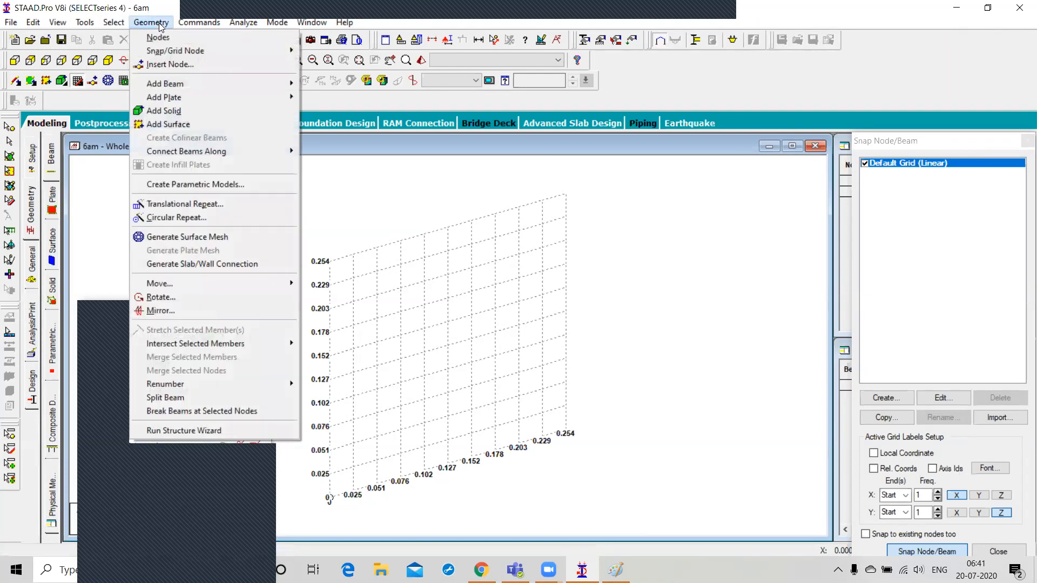
pyautogui.moveTo(179, 53)
# Bring the whole Snap Node/Beam dialog into view and set the default grid's X and Z spacing to 1 m
pyautogui.click(909, 148)
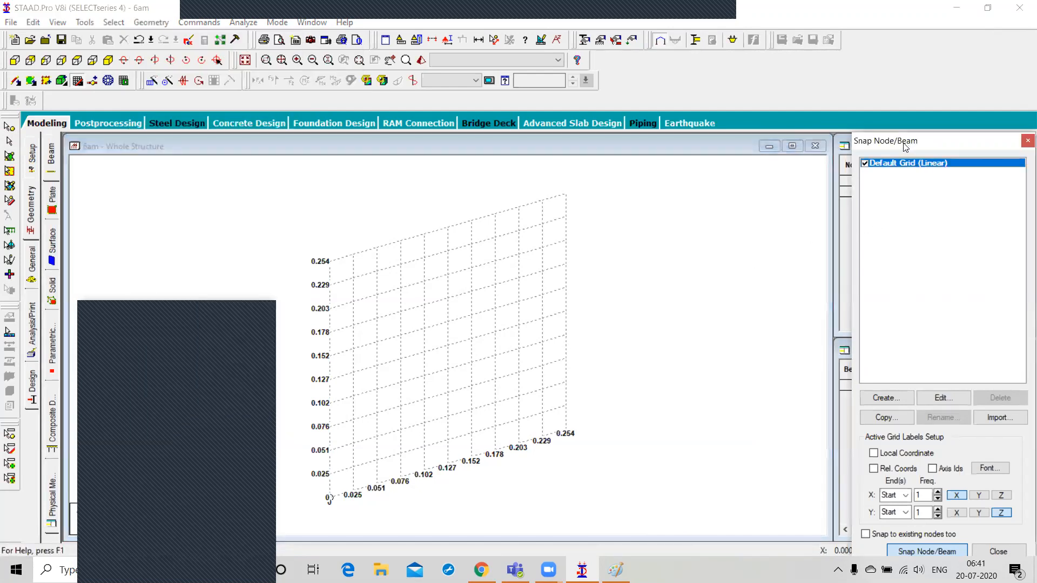
pyautogui.moveTo(905, 147); pyautogui.dragTo(880, 94)
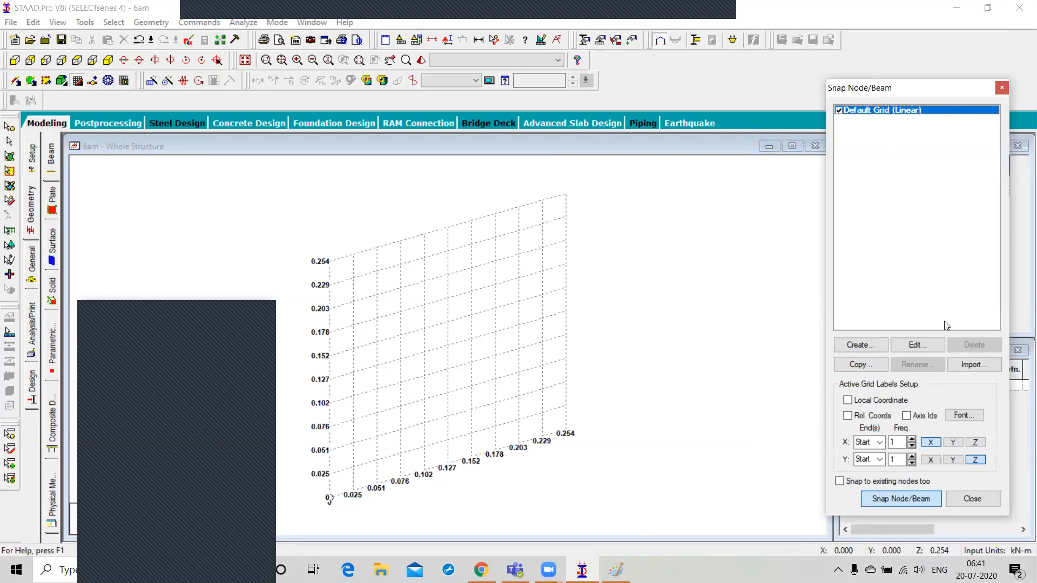
pyautogui.click(929, 346)
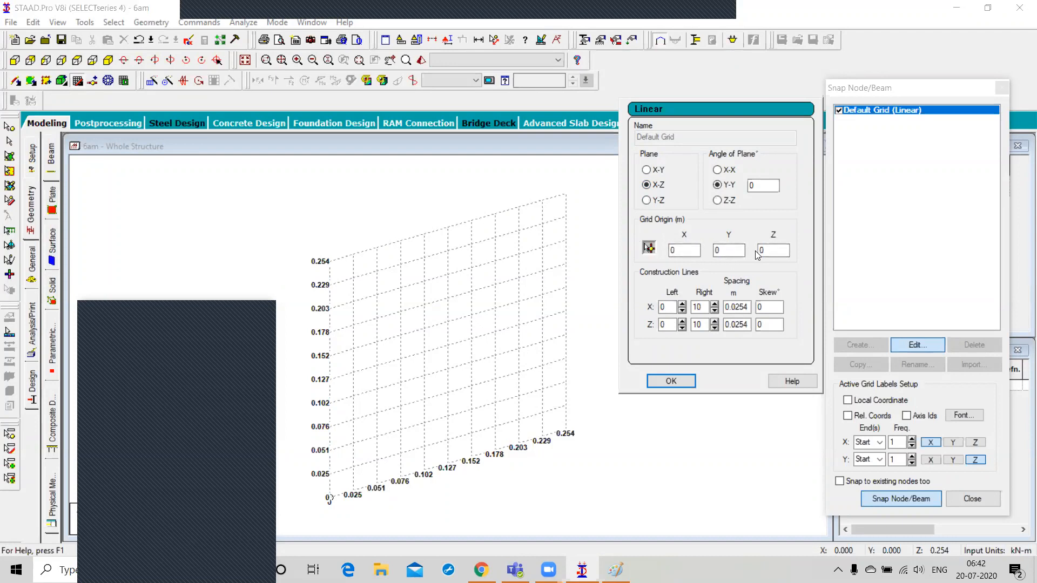
pyautogui.click(666, 311)
pyautogui.moveTo(750, 307); pyautogui.dragTo(717, 308)
pyautogui.write('1')
pyautogui.moveTo(752, 330); pyautogui.dragTo(724, 326)
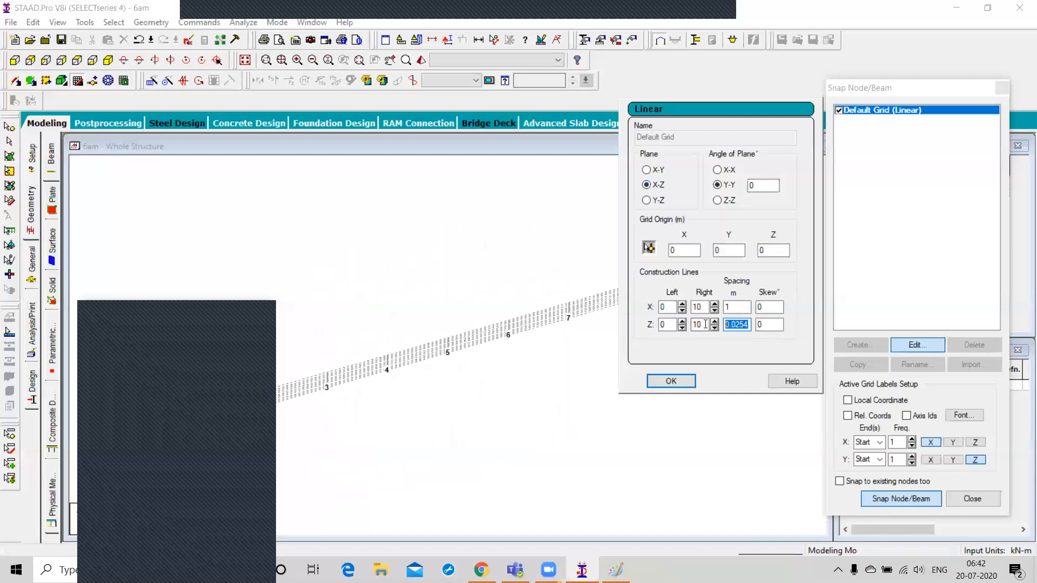
pyautogui.write('1')
pyautogui.click(743, 307)
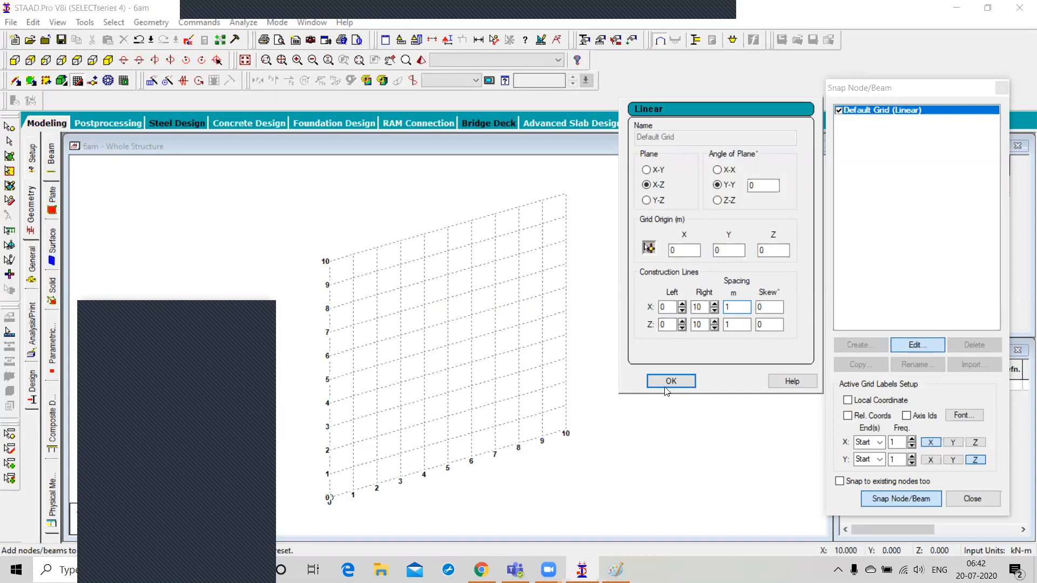
# Try raising the grid's right-side X construction lines to 15 and lowering them to 7
pyautogui.click(716, 305)
pyautogui.click(716, 306)
pyautogui.click(715, 305)
pyautogui.click(715, 306)
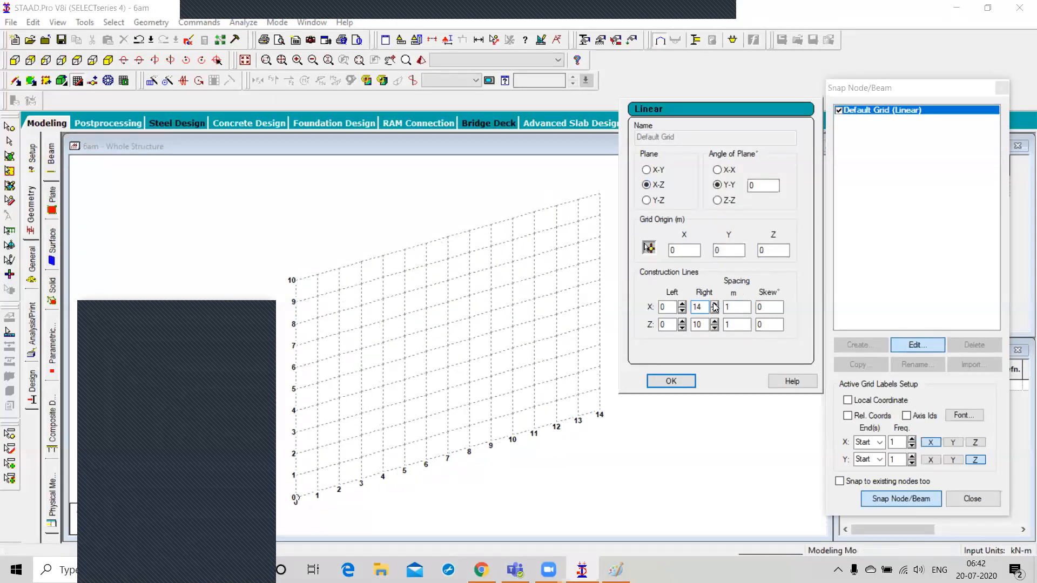
pyautogui.click(715, 306)
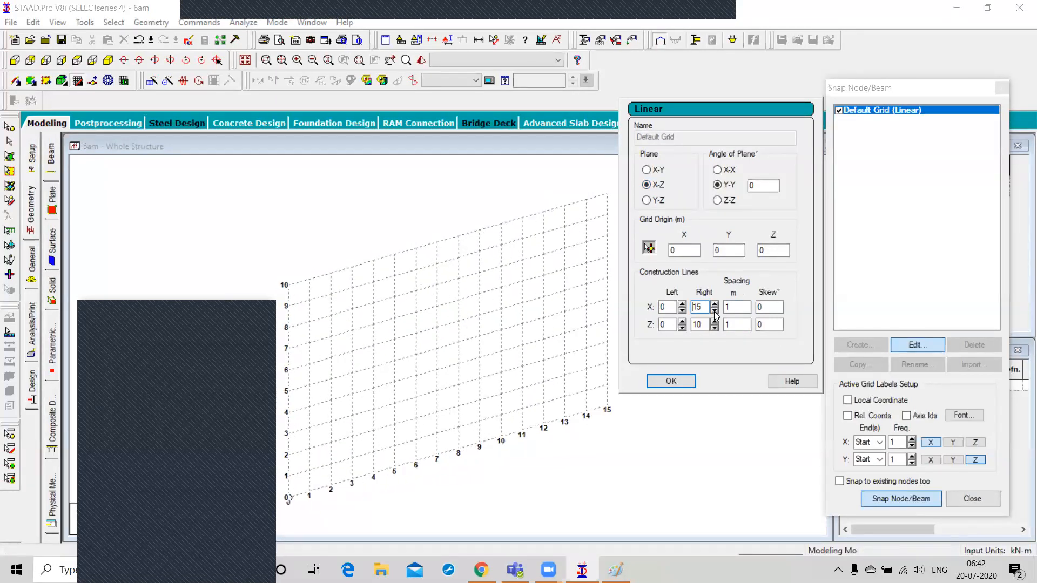
pyautogui.click(716, 312)
pyautogui.click(715, 312)
pyautogui.click(715, 313)
pyautogui.click(715, 313)
pyautogui.click(715, 312)
pyautogui.click(715, 312)
pyautogui.click(715, 312)
pyautogui.click(715, 312)
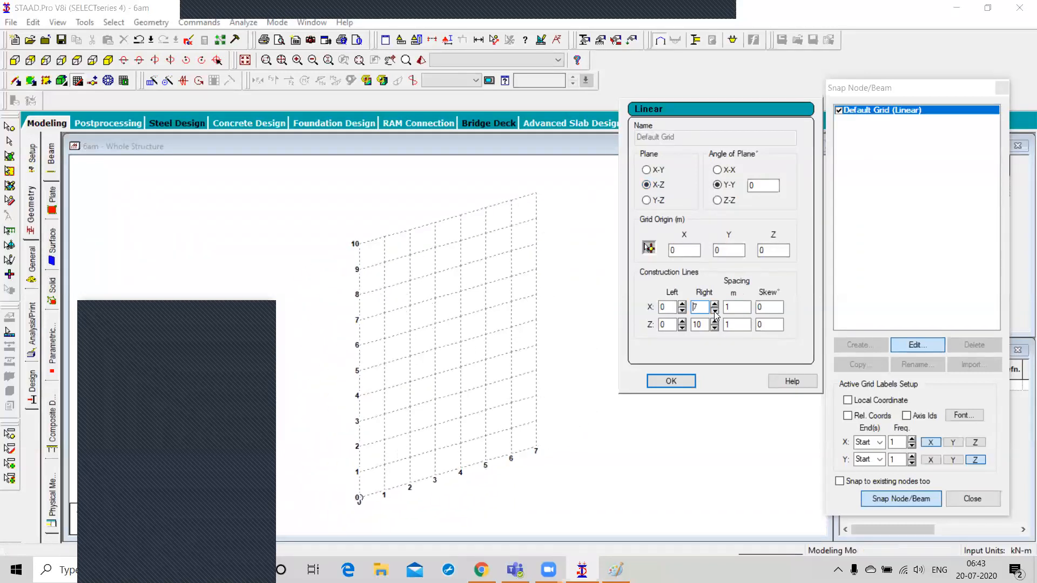
# Set the number of right-side X construction lines of the default grid to 13
pyautogui.click(715, 306)
pyautogui.click(715, 306)
pyautogui.click(715, 305)
pyautogui.click(715, 306)
pyautogui.click(715, 306)
pyautogui.click(715, 306)
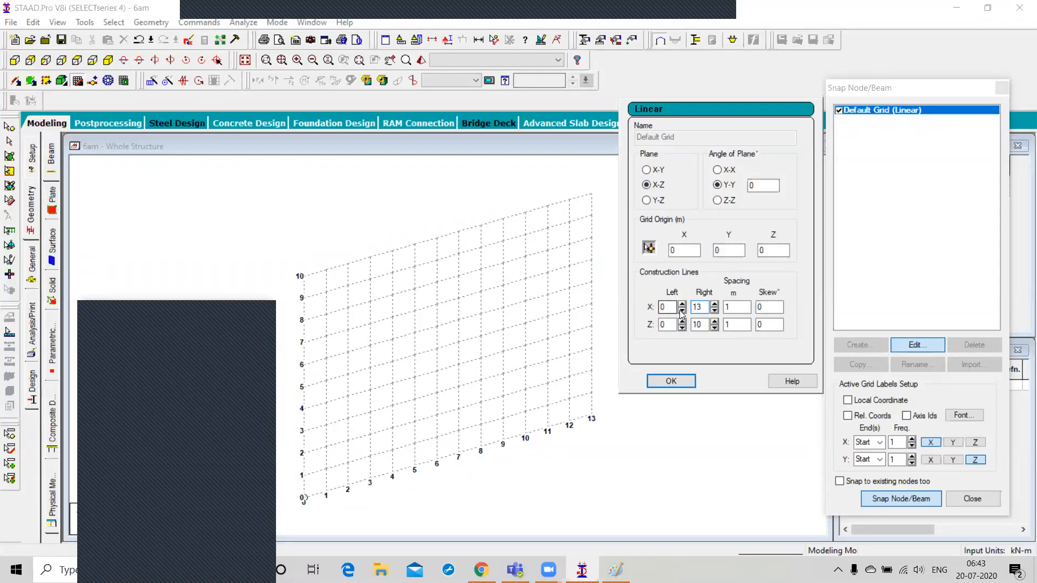
# Set the number of left-side X construction lines of the default grid to 3
pyautogui.click(682, 311)
pyautogui.click(683, 305)
pyautogui.click(682, 306)
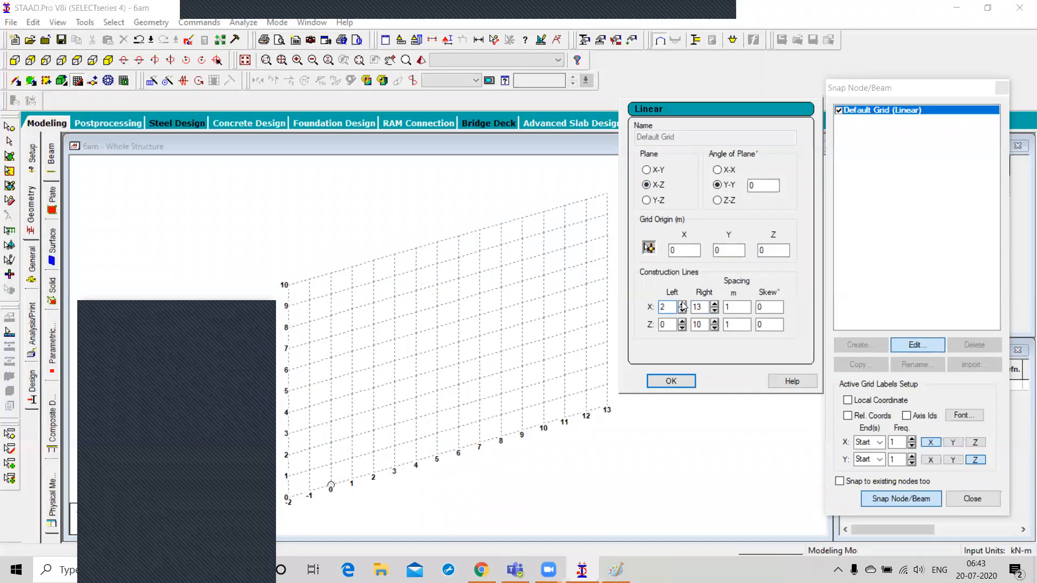
pyautogui.click(683, 306)
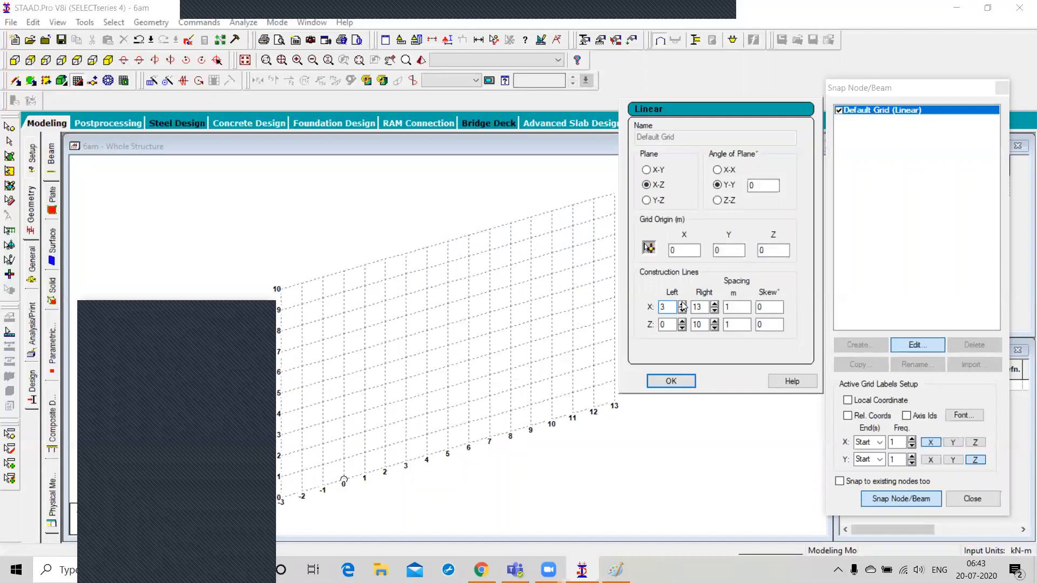
# Set the number of left-side X construction lines of the default grid to 0
pyautogui.click(683, 306)
pyautogui.click(683, 306)
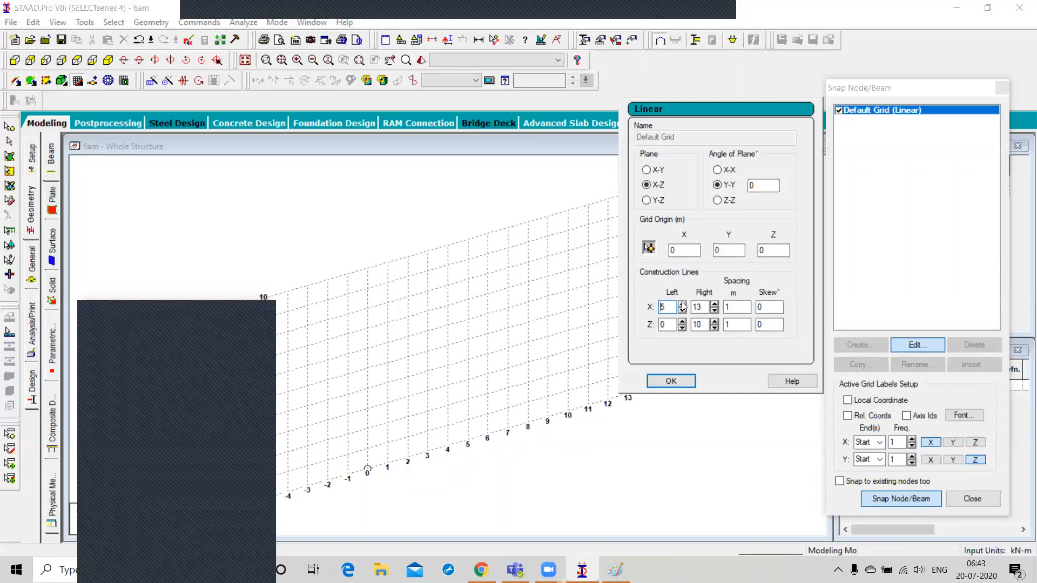
pyautogui.click(682, 311)
pyautogui.click(682, 311)
pyautogui.click(683, 311)
pyautogui.click(683, 312)
pyautogui.click(683, 312)
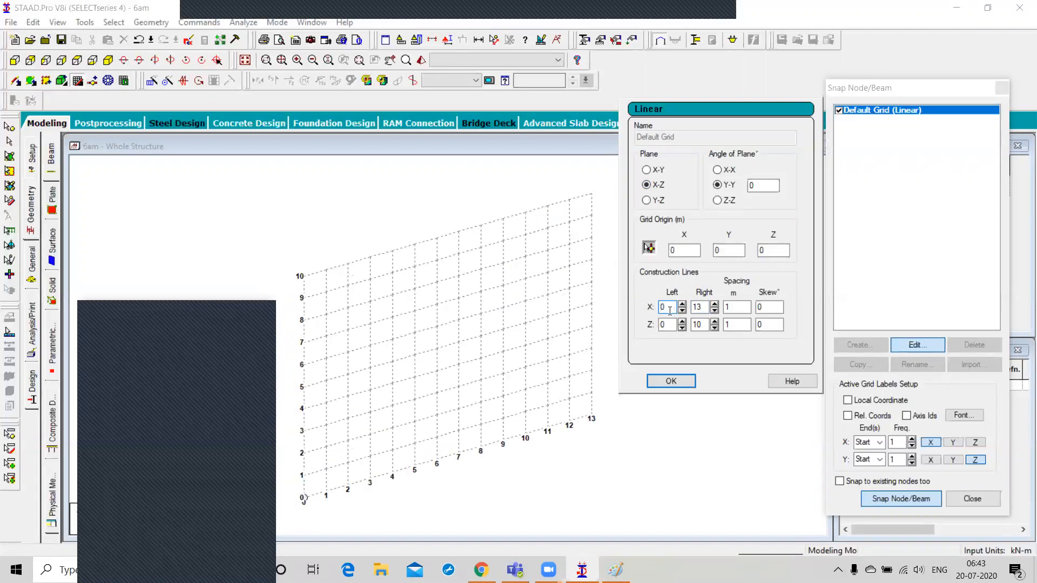
# Try raising and lowering the default grid's right-side Z construction lines, ending back at 10
pyautogui.click(670, 323)
pyautogui.click(715, 322)
pyautogui.click(716, 322)
pyautogui.click(715, 322)
pyautogui.click(715, 322)
pyautogui.click(715, 322)
pyautogui.click(716, 329)
pyautogui.click(715, 328)
pyautogui.click(715, 328)
pyautogui.click(715, 329)
pyautogui.click(715, 328)
pyautogui.click(715, 328)
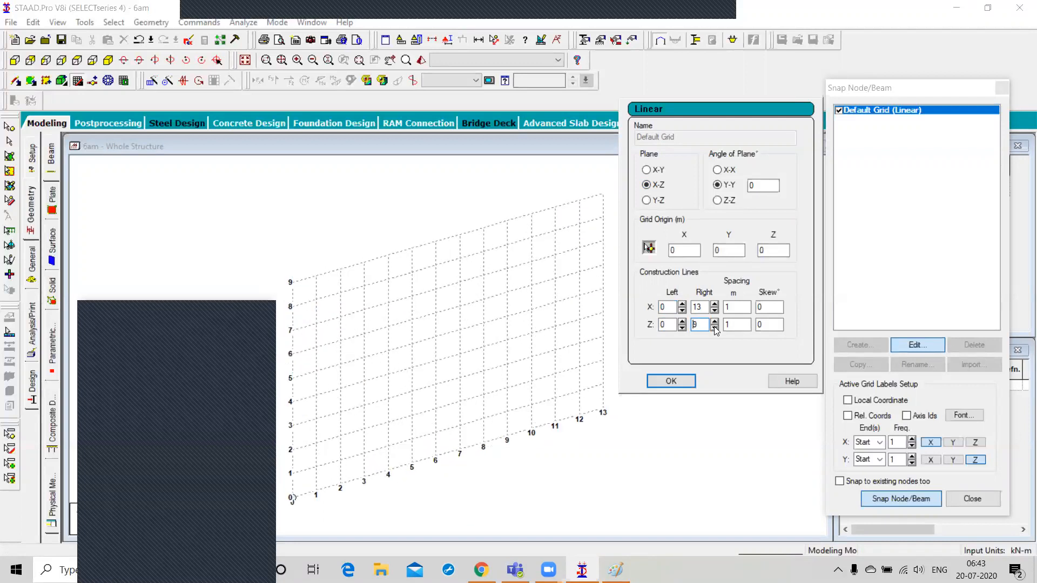
pyautogui.click(715, 322)
# Try adding left-side Z construction lines to the default grid, and return their number to 0
pyautogui.click(682, 328)
pyautogui.click(683, 323)
pyautogui.click(682, 322)
pyautogui.click(682, 322)
pyautogui.click(683, 322)
pyautogui.click(683, 322)
pyautogui.click(683, 331)
pyautogui.click(683, 329)
pyautogui.click(683, 328)
pyautogui.click(683, 328)
pyautogui.click(683, 328)
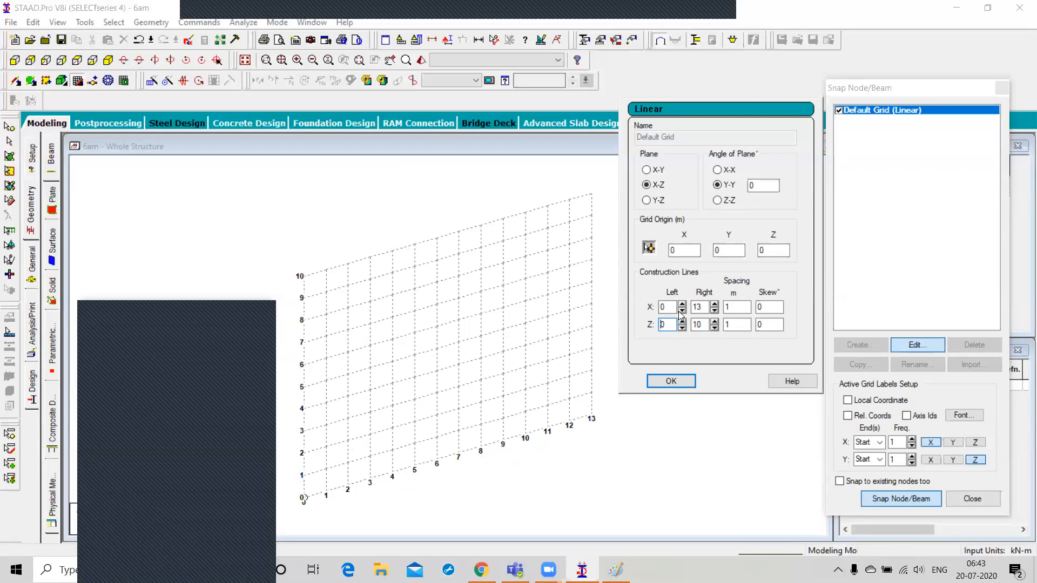
# Switch to the Paint sketch to check the truss's span and height dimensions, and return to STAAD.Pro
pyautogui.click(616, 570)
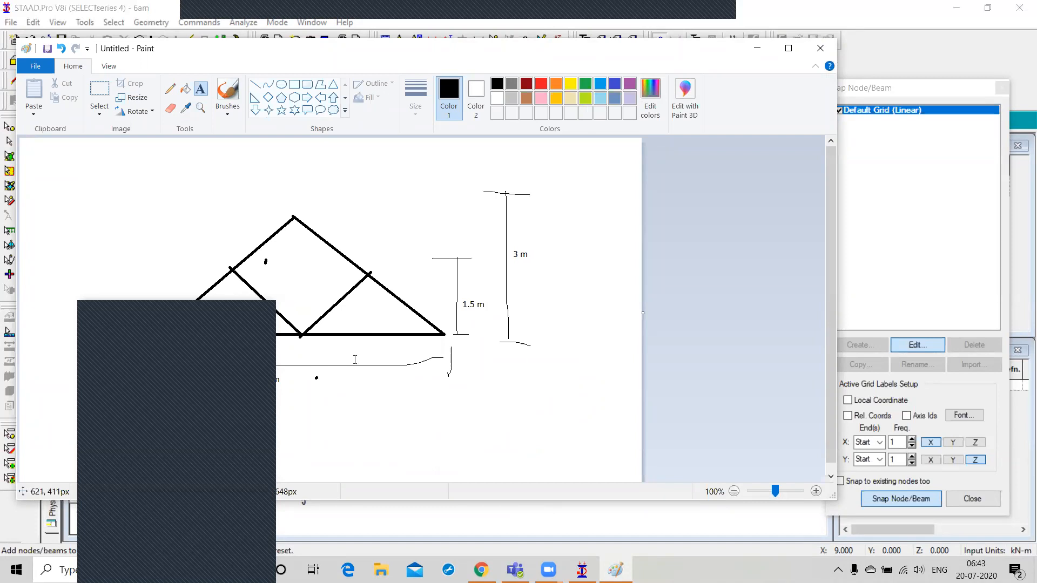
pyautogui.click(131, 313)
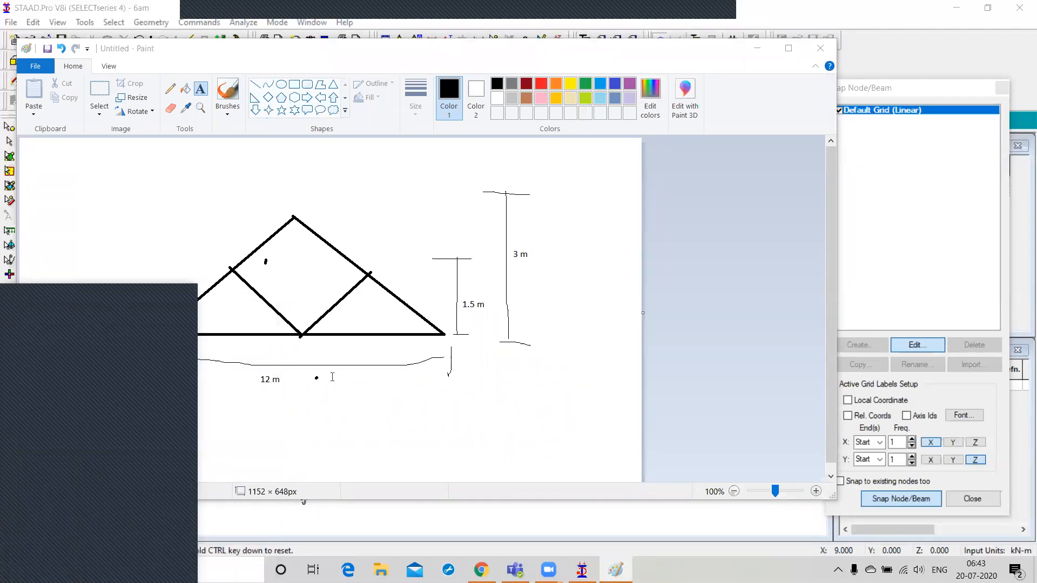
pyautogui.click(747, 49)
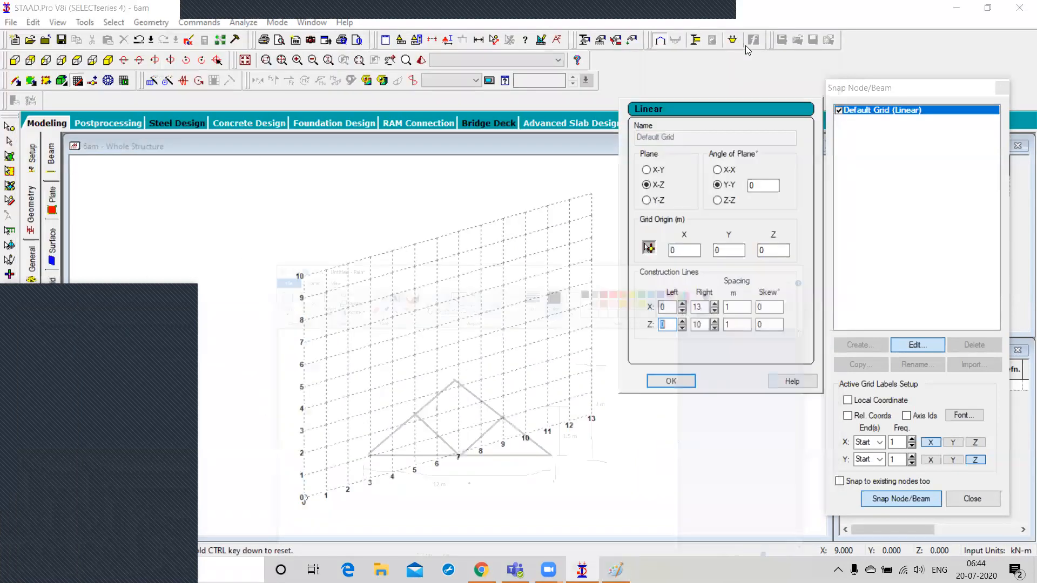
# Set the default grid's right-side construction lines to 12 in X and 3 in Z, and apply the grid settings
pyautogui.click(715, 304)
pyautogui.click(715, 311)
pyautogui.click(715, 311)
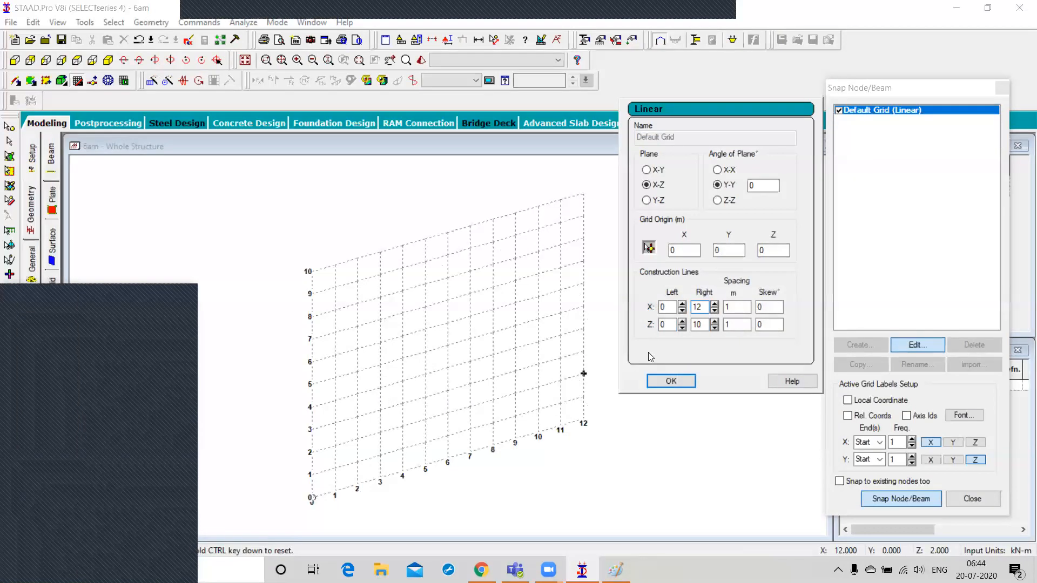
pyautogui.click(716, 327)
pyautogui.click(716, 327)
pyautogui.click(716, 328)
pyautogui.click(716, 328)
pyautogui.click(715, 328)
pyautogui.click(715, 327)
pyautogui.click(715, 328)
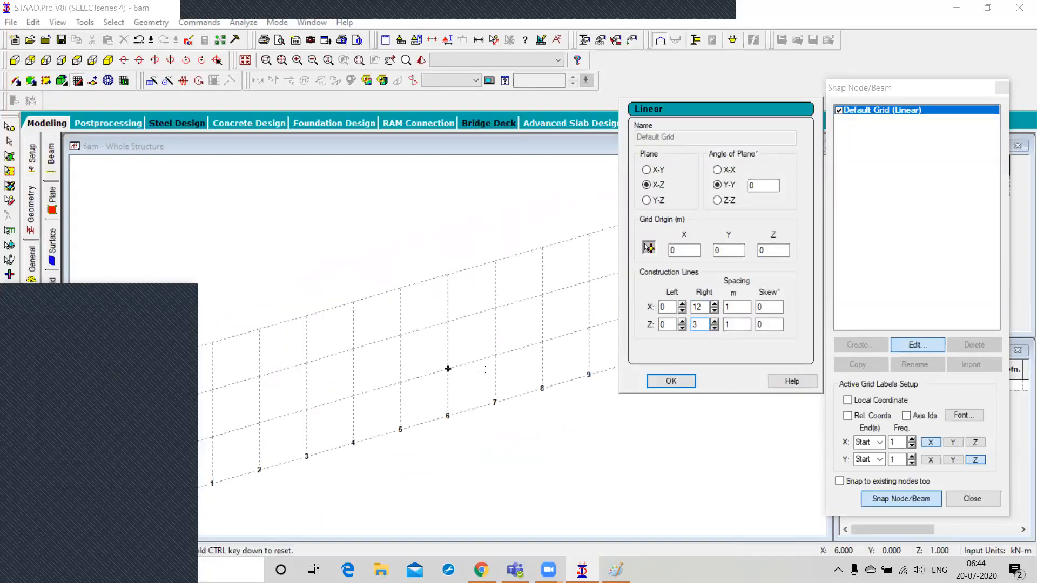
pyautogui.click(663, 381)
# Fit the grid in the structure view and switch the selection to the Beams Cursor
pyautogui.scroll(-4, 659, 288)
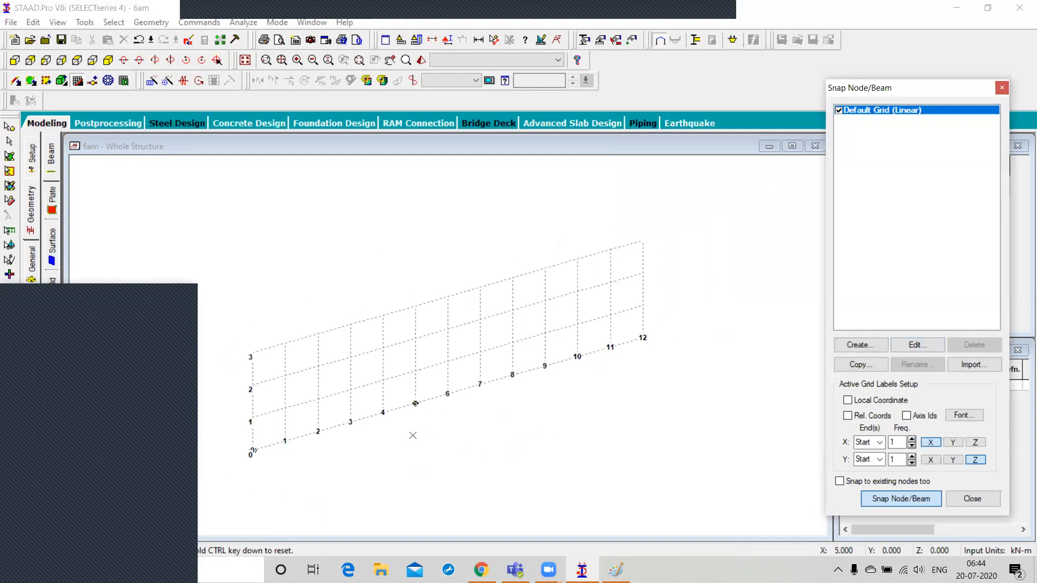
pyautogui.moveTo(413, 435); pyautogui.dragTo(454, 431, button='middle')
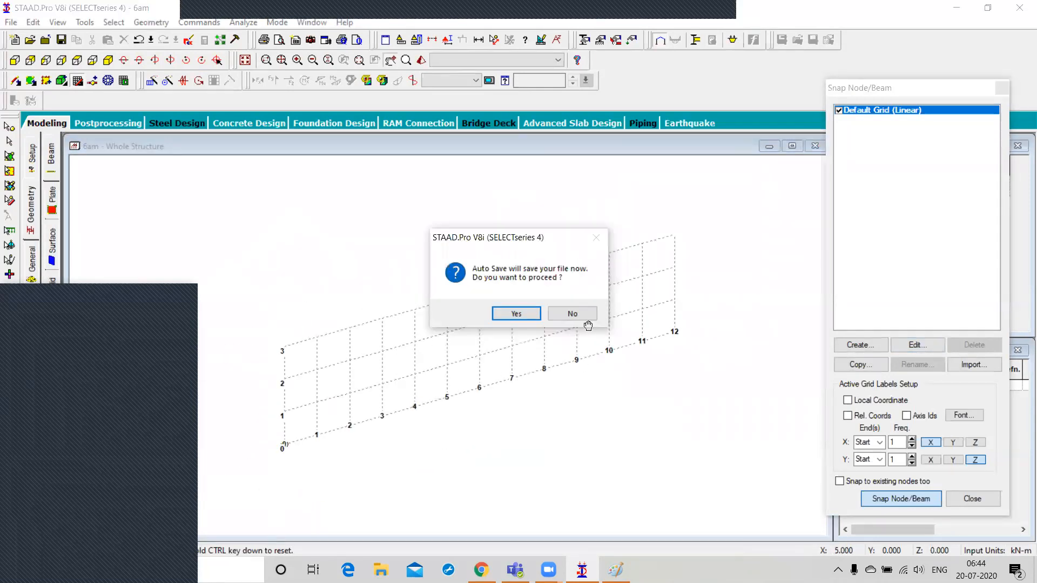
pyautogui.rightClick(475, 354)
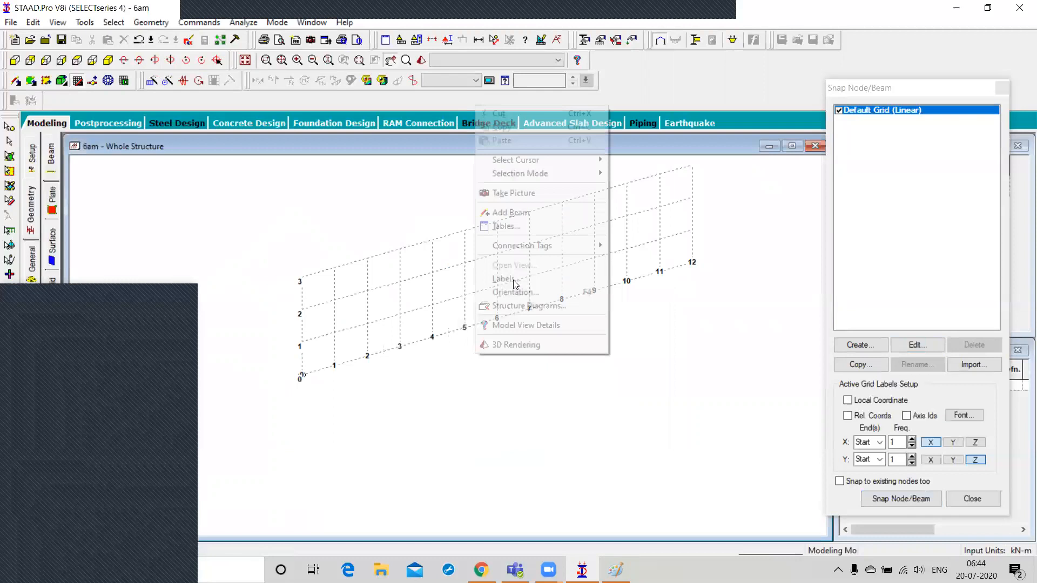
pyautogui.moveTo(532, 161)
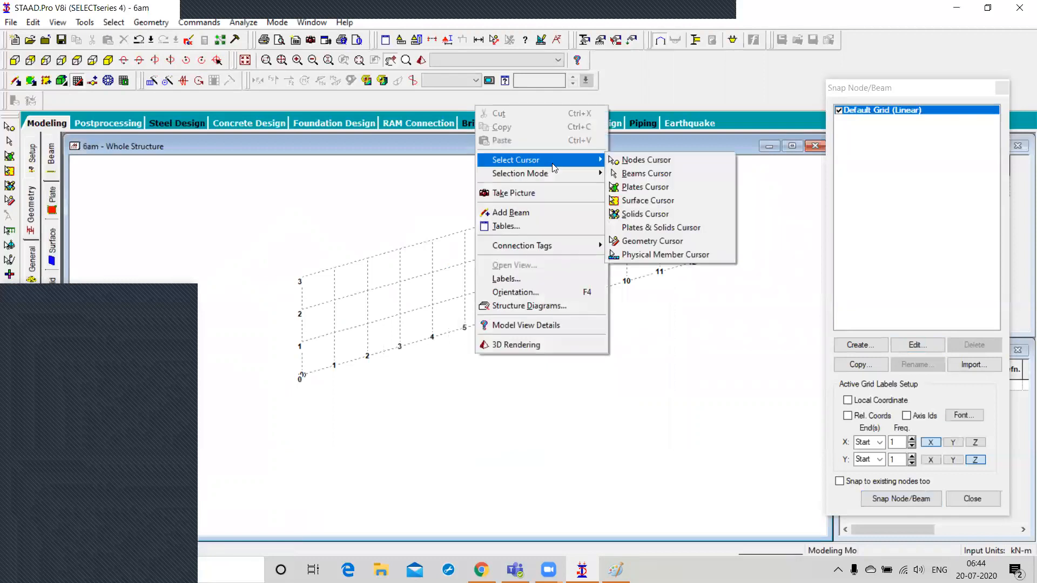
pyautogui.click(655, 174)
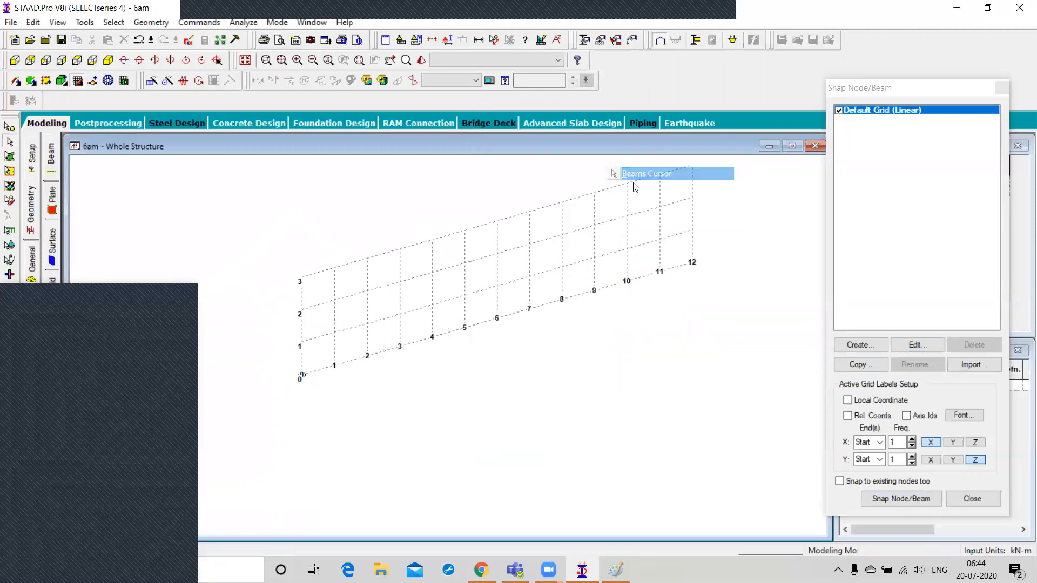
# Draw the truss outline with snapped beams from the origin to X 12 m, up to the apex at X 6 m, Z 3 m, and back
pyautogui.click(901, 498)
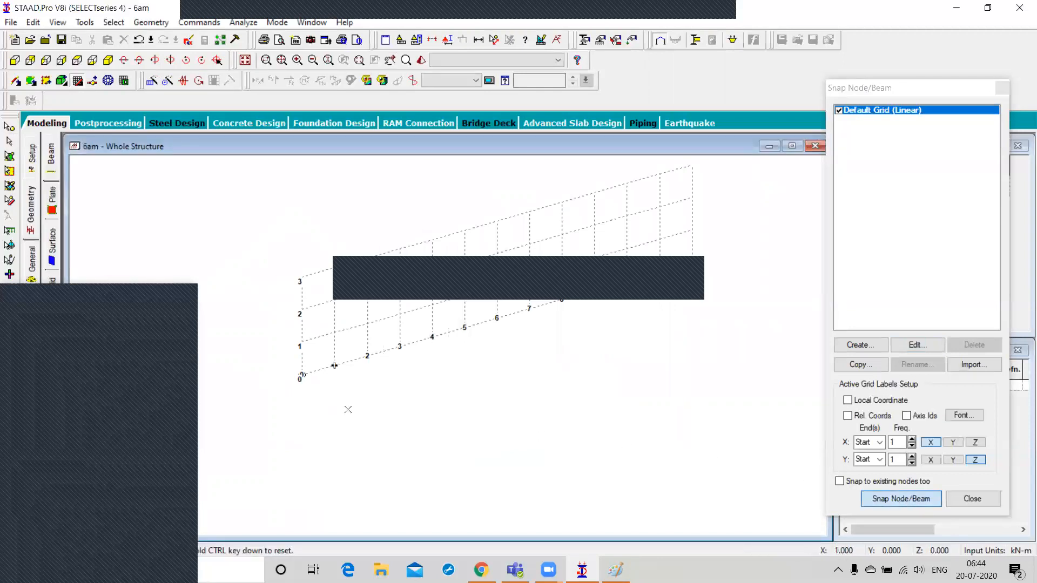
pyautogui.click(303, 377)
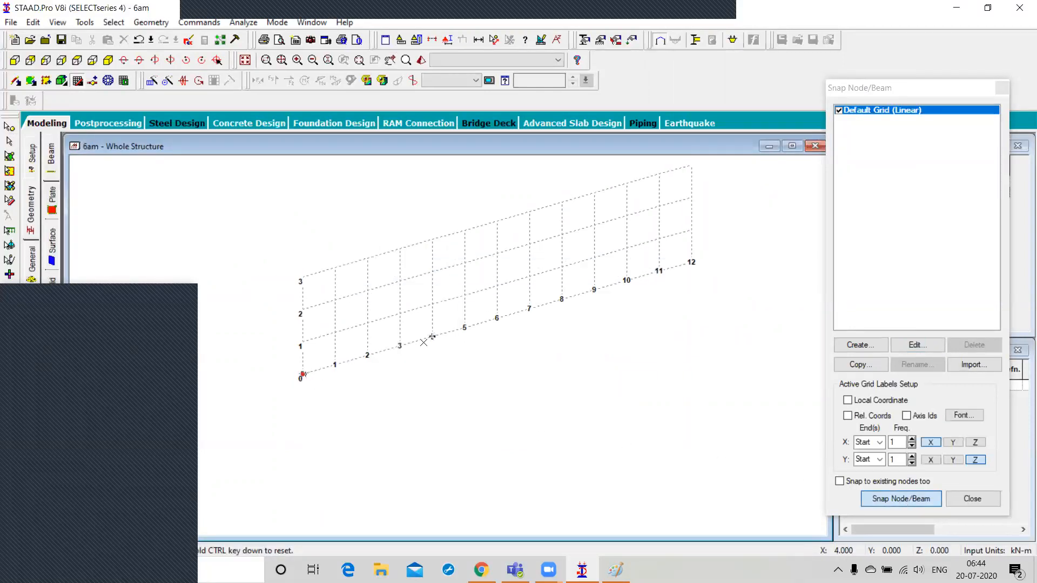
pyautogui.click(691, 263)
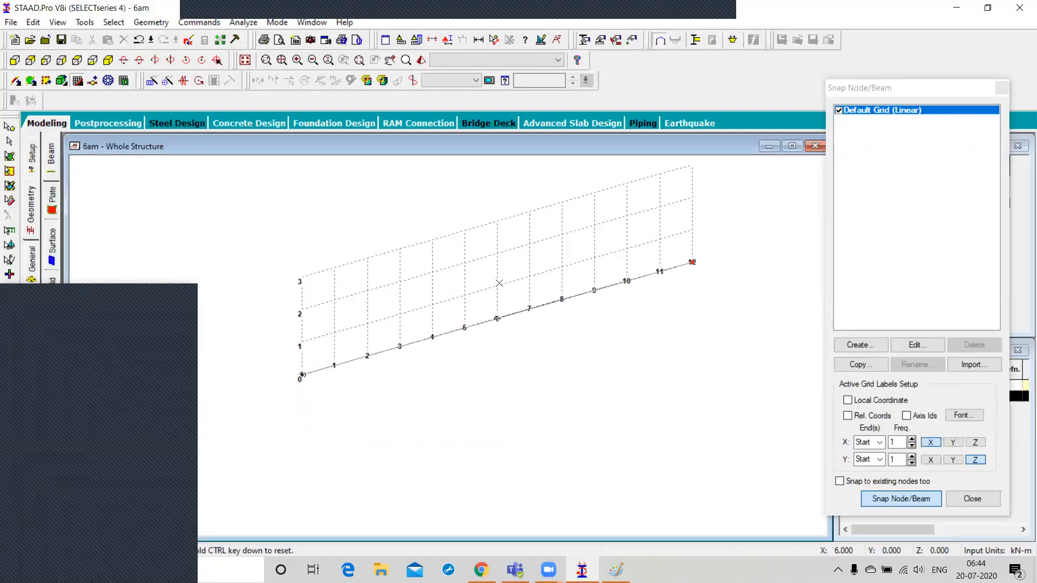
pyautogui.click(494, 224)
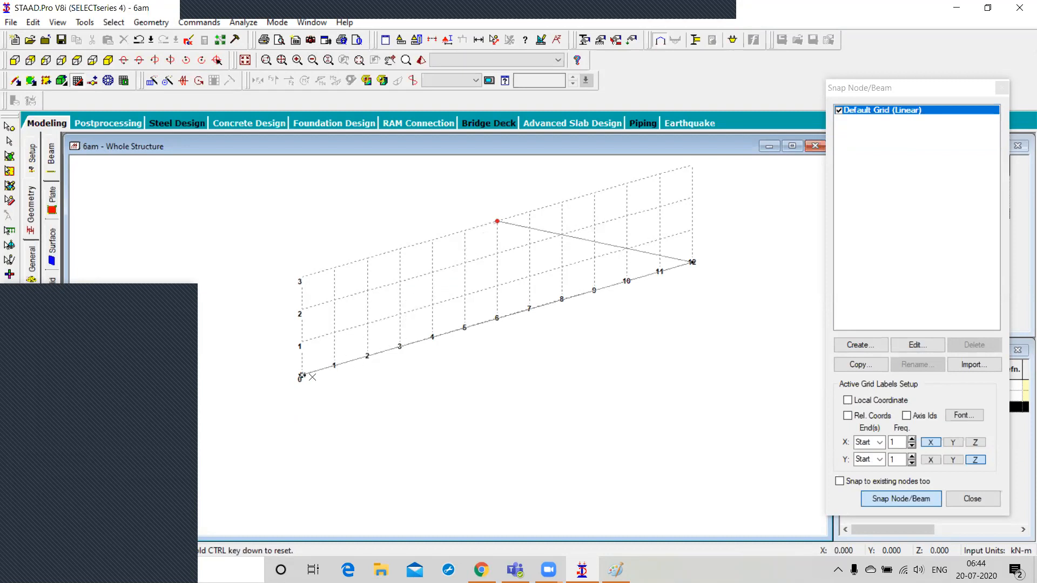
pyautogui.click(308, 378)
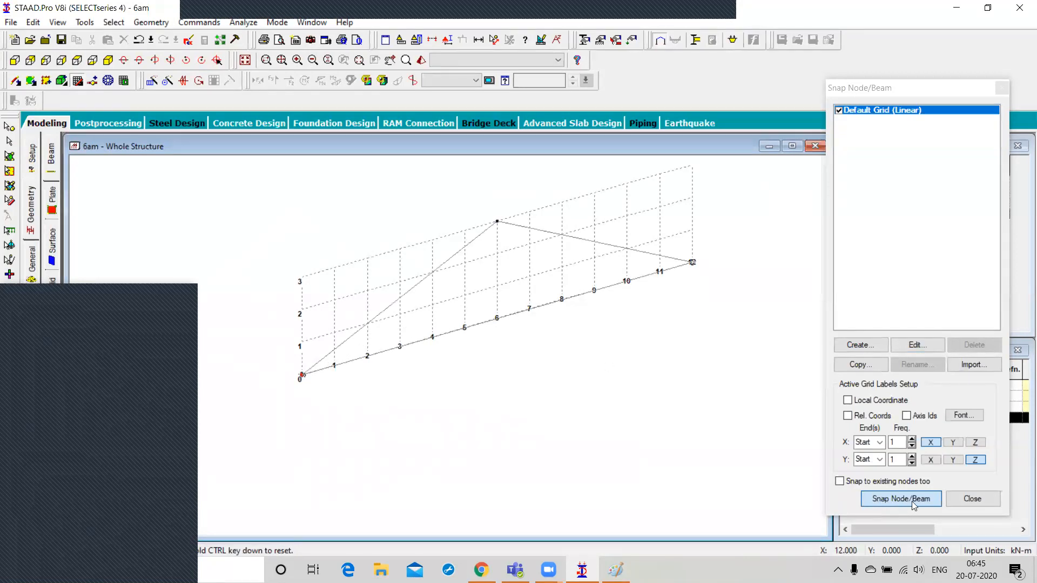
pyautogui.click(895, 503)
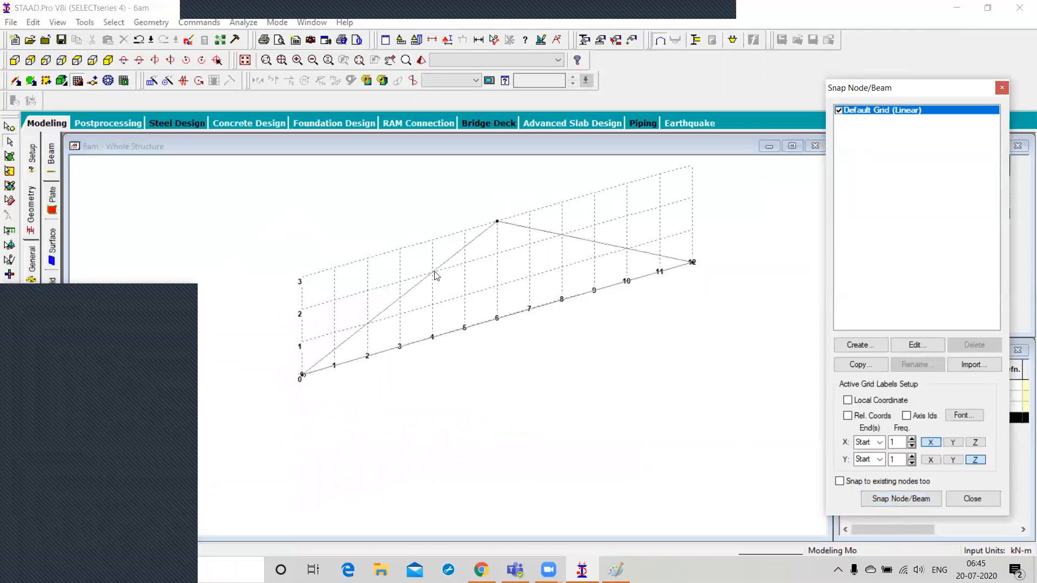
pyautogui.click(480, 287)
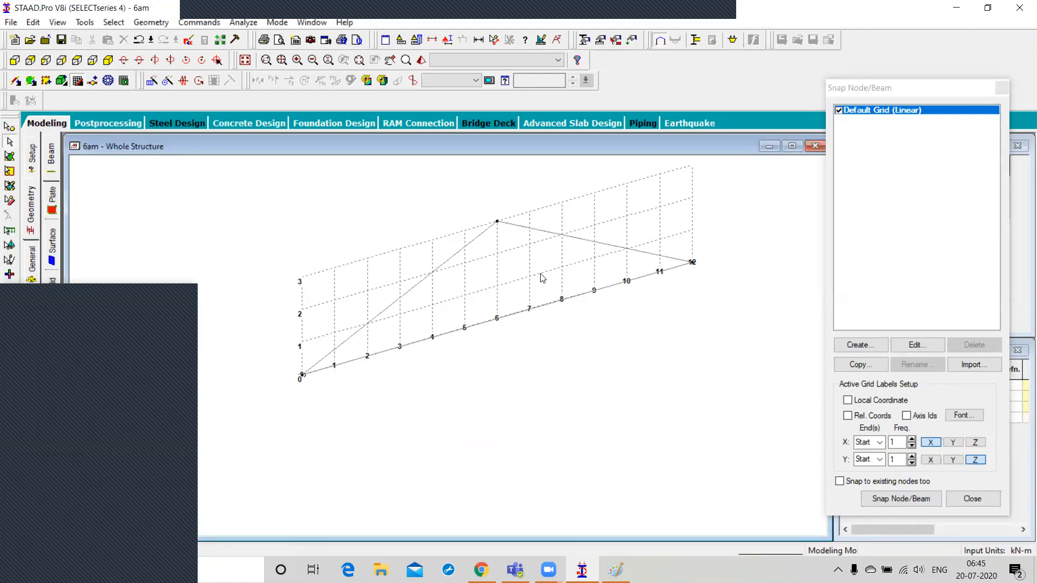
# Place a snapped node at the bottom chord's midpoint, X 6 m, and end the beam placement
pyautogui.click(903, 499)
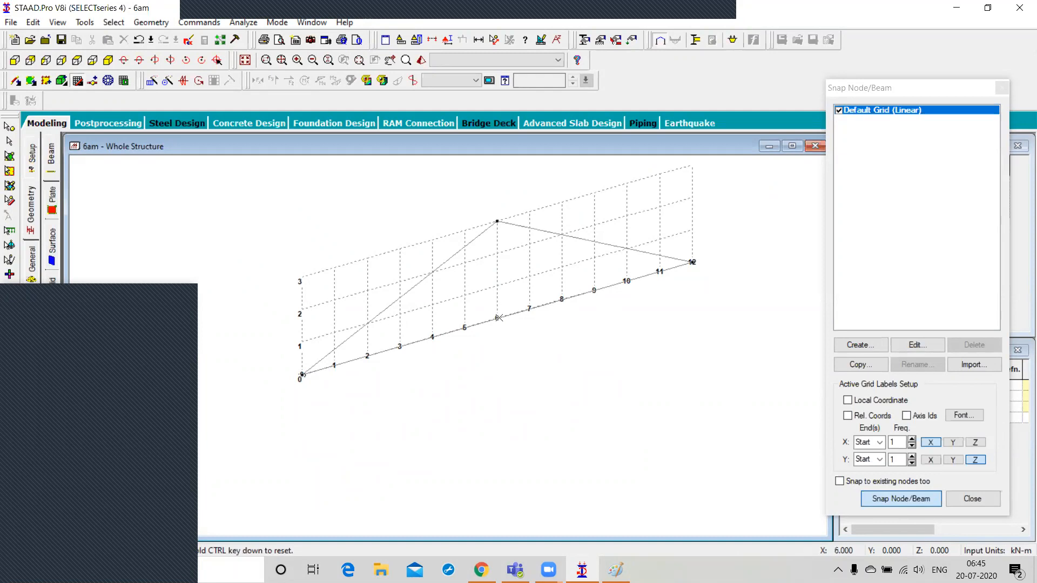
pyautogui.click(497, 318)
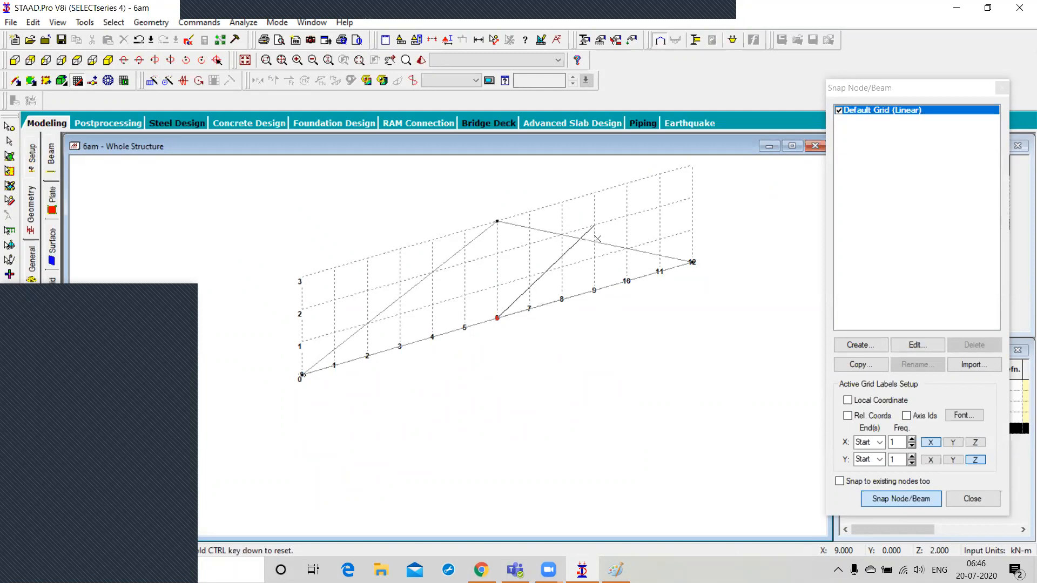
pyautogui.press('Escape')
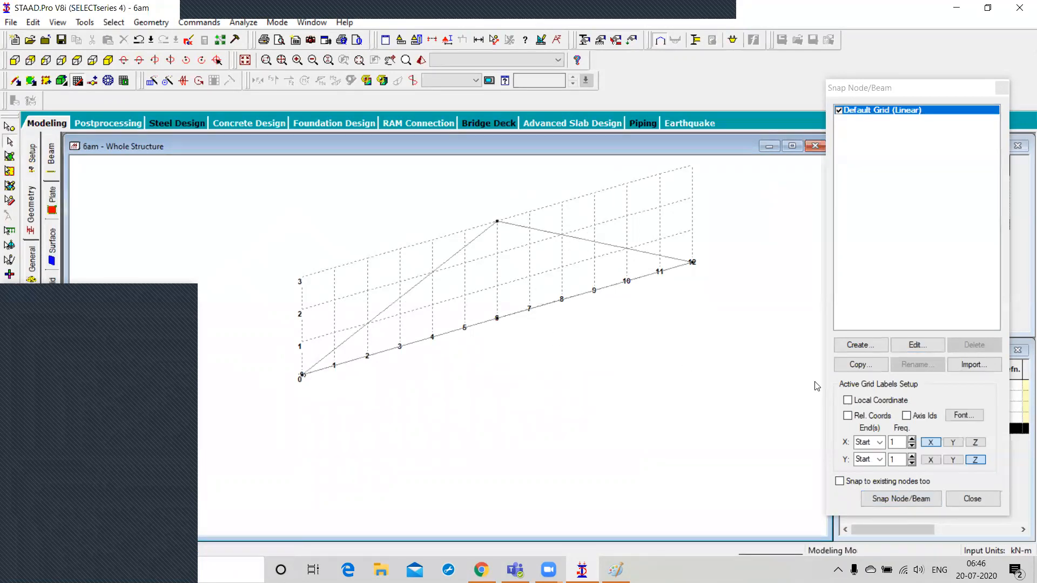
# Set the default grid's Z spacing to 1.5 m and its right-side Z construction lines to 2
pyautogui.click(917, 346)
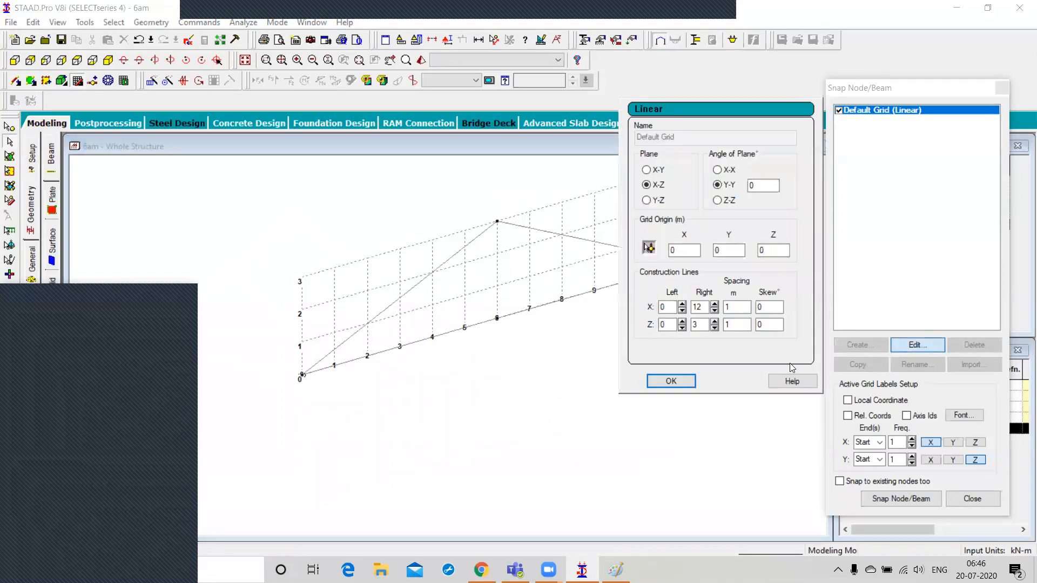
pyautogui.click(738, 324)
pyautogui.write('.5')
pyautogui.click(738, 308)
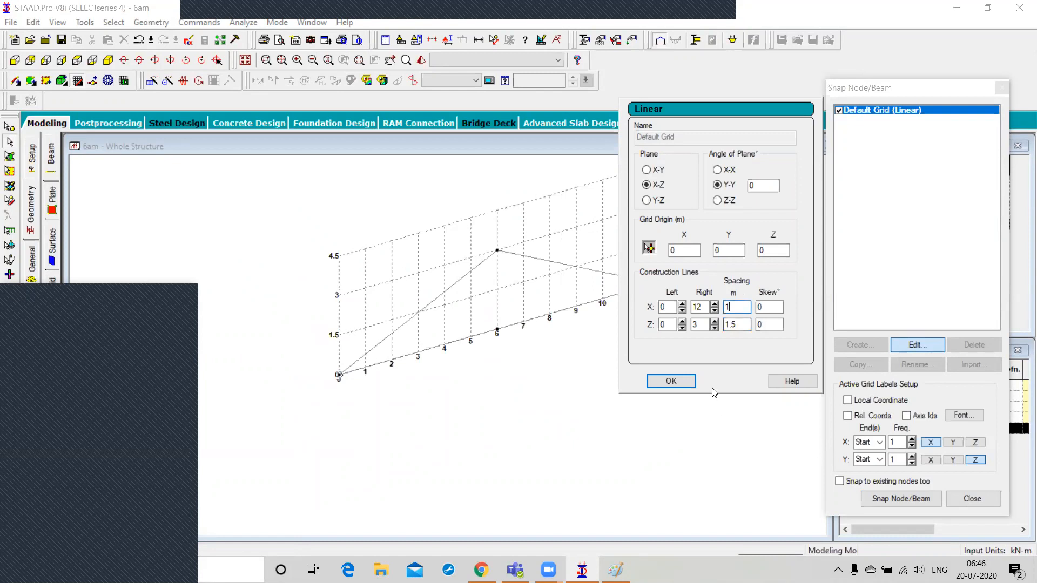
pyautogui.click(715, 327)
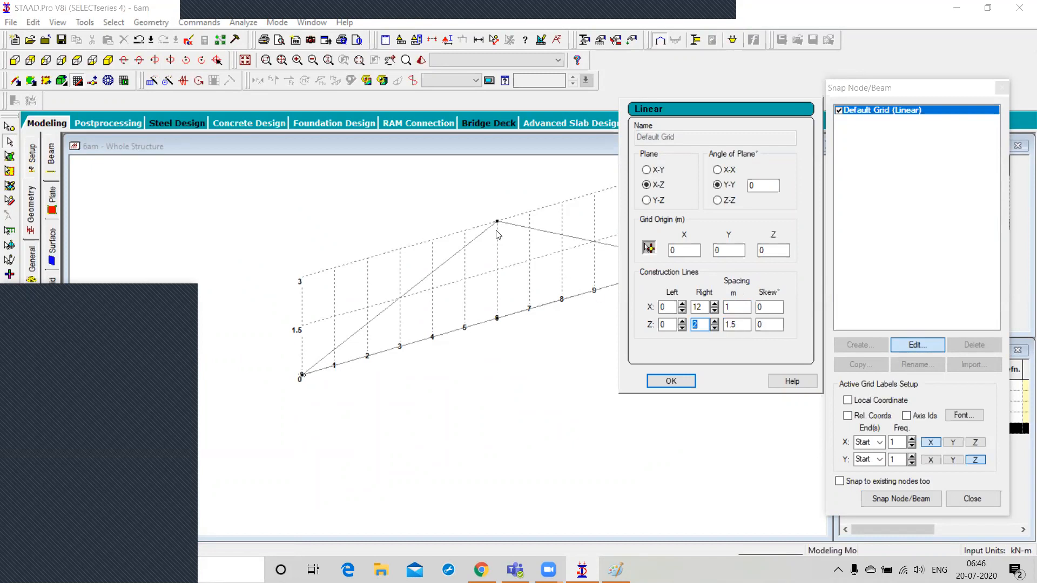
pyautogui.click(673, 383)
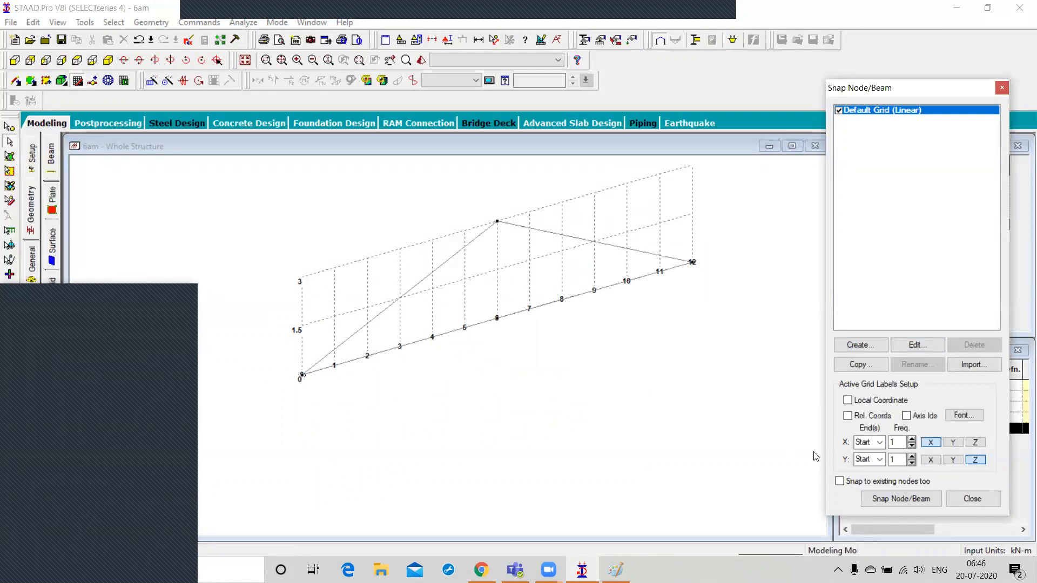
# Draw a web diagonal from the bottom chord's midpoint at X 6 m to the top chord at X 3 m, Z 1.5 m
pyautogui.click(889, 501)
pyautogui.click(497, 320)
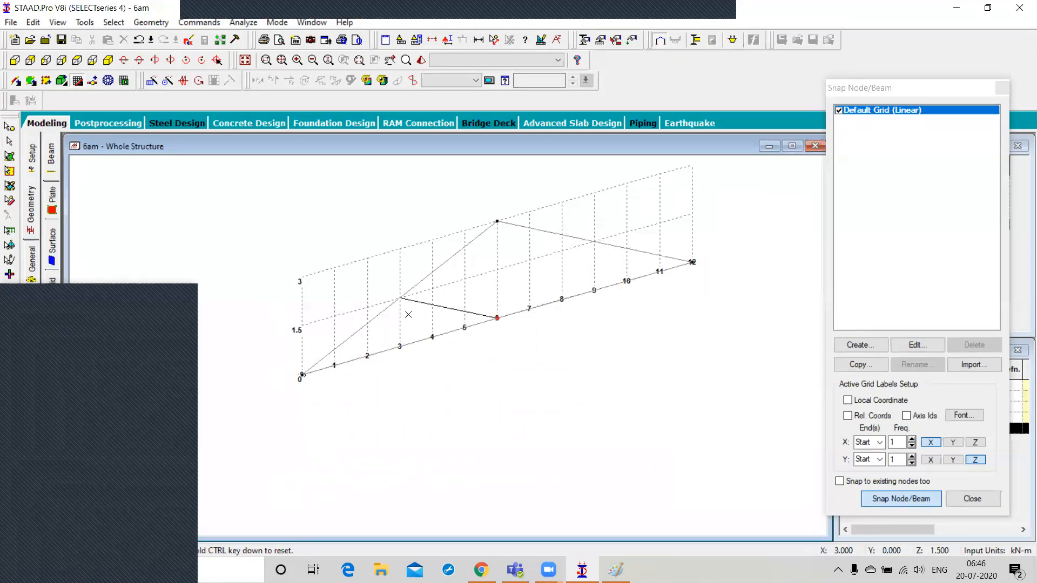
pyautogui.click(404, 307)
pyautogui.click(400, 299)
pyautogui.click(400, 298)
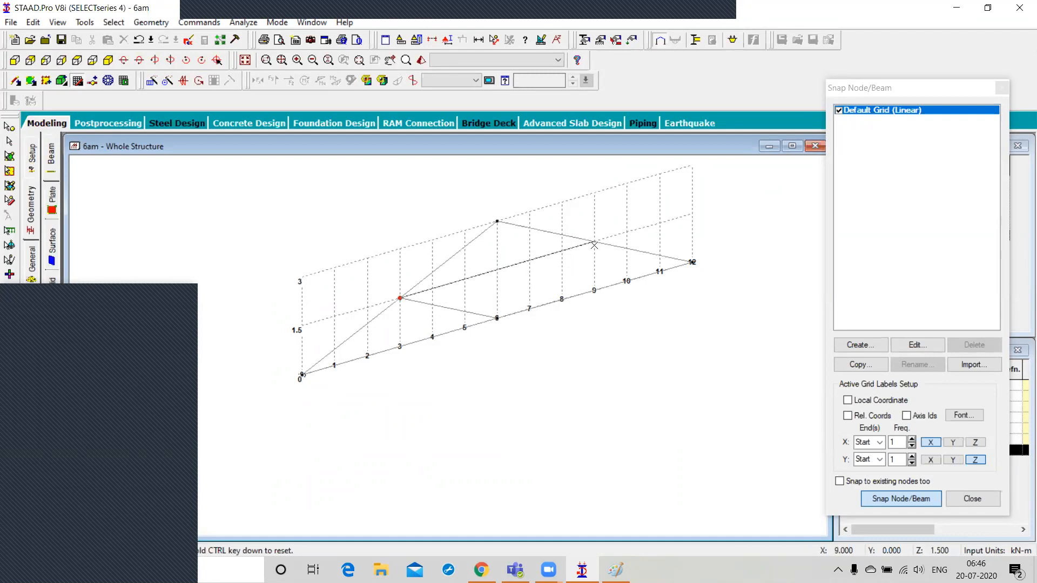
# Draw the other web diagonal from the top chord at X 9 m, Z 1.5 m to the bottom chord's midpoint, and end beam placement
pyautogui.click(595, 243)
pyautogui.click(693, 262)
pyautogui.click(595, 243)
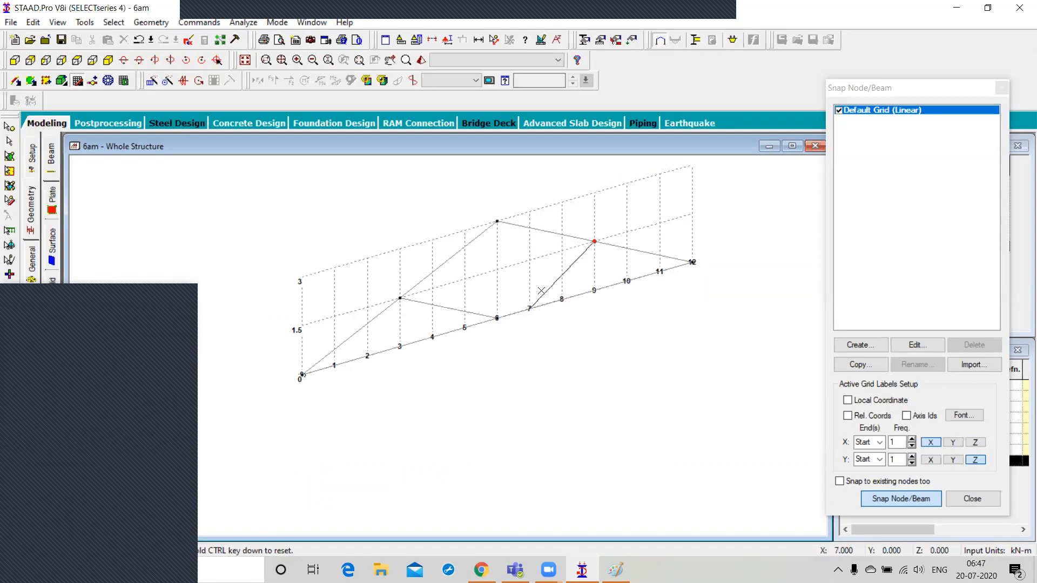
pyautogui.click(497, 318)
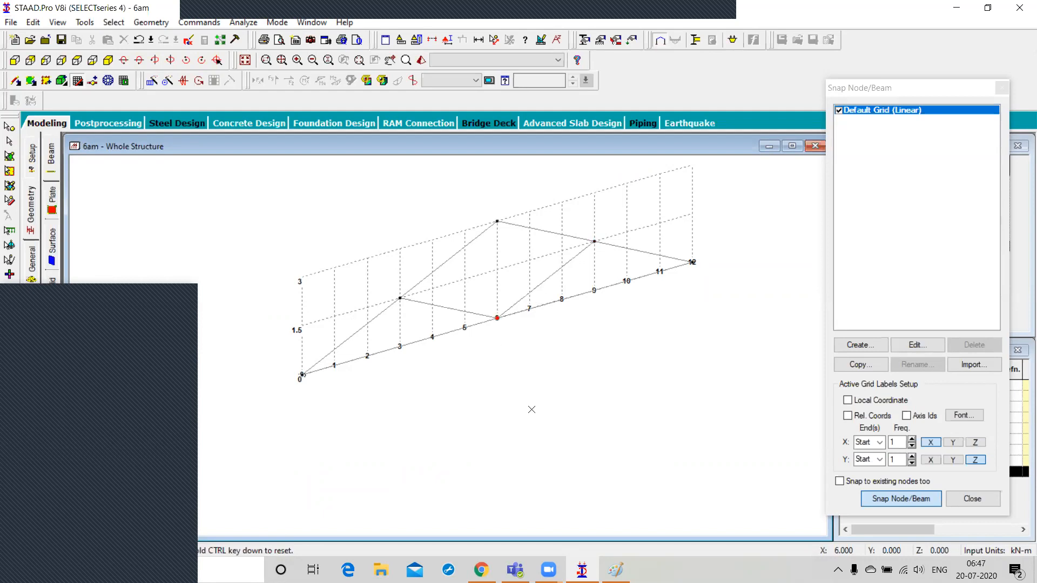
pyautogui.press('Escape')
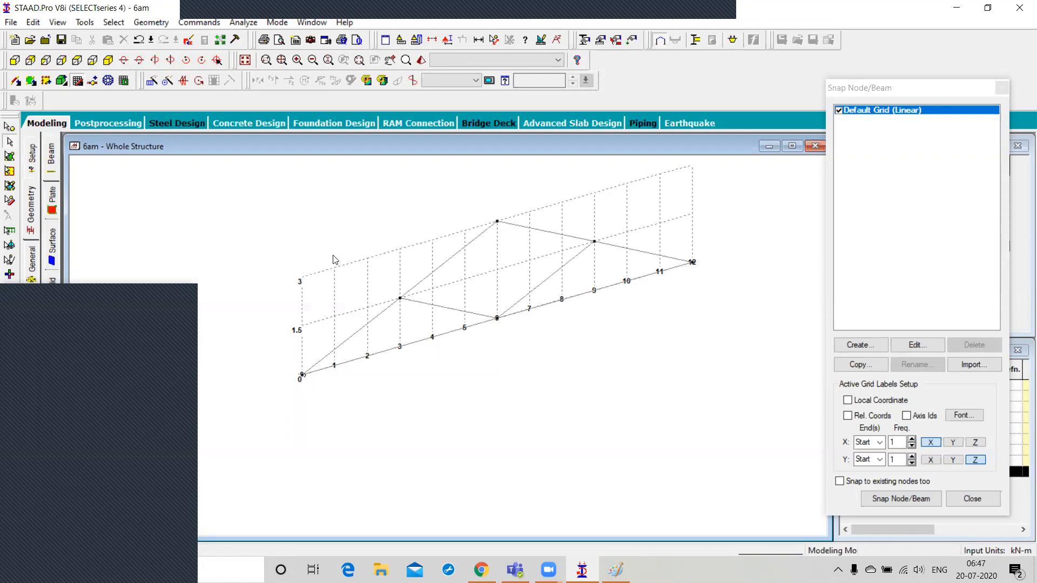
# Delete all the truss beams together with the unattached nodes they leave behind
pyautogui.moveTo(248, 191); pyautogui.dragTo(738, 412)
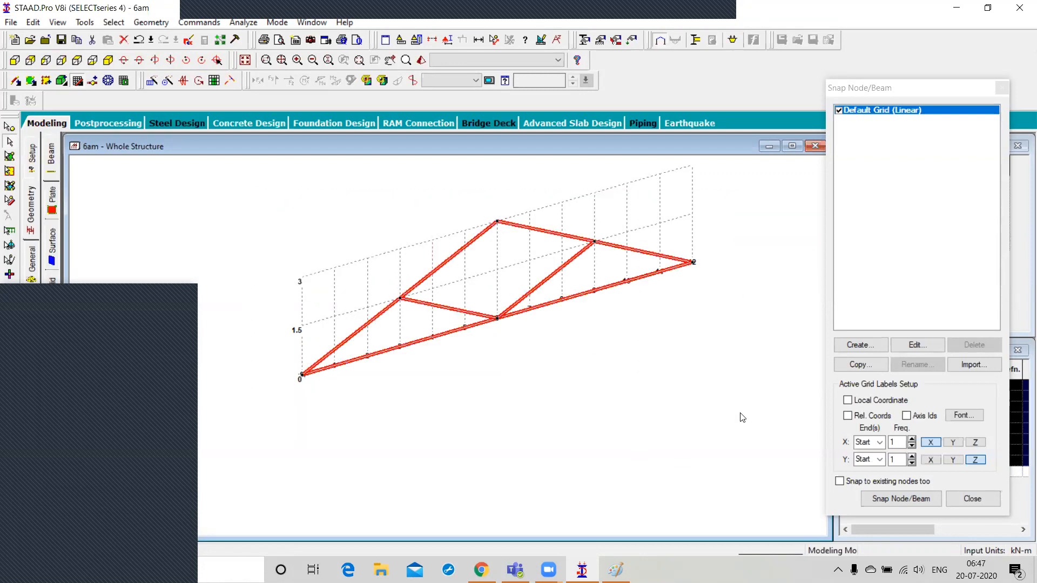
pyautogui.press('Delete')
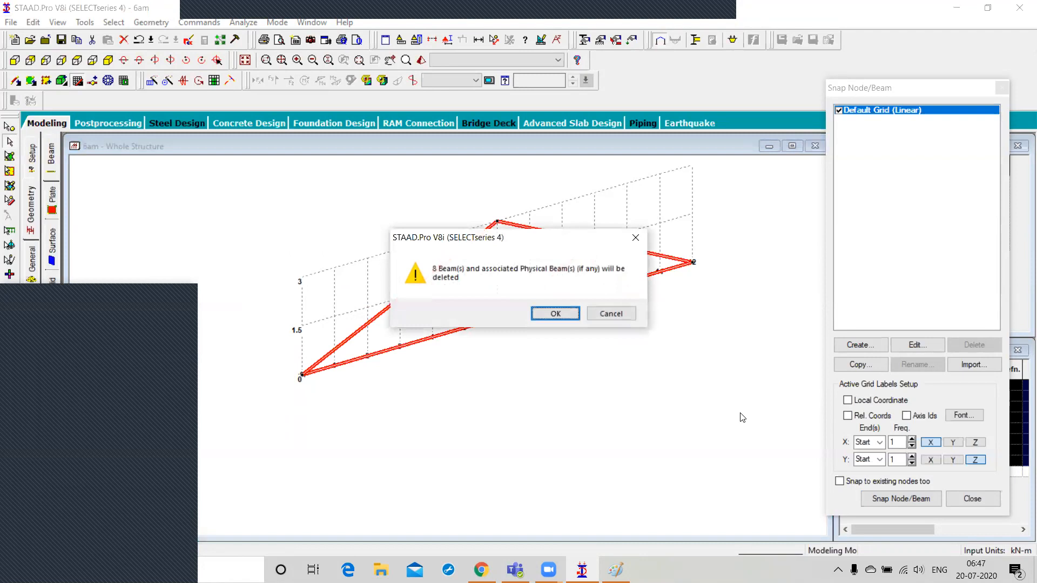
pyautogui.press('Return')
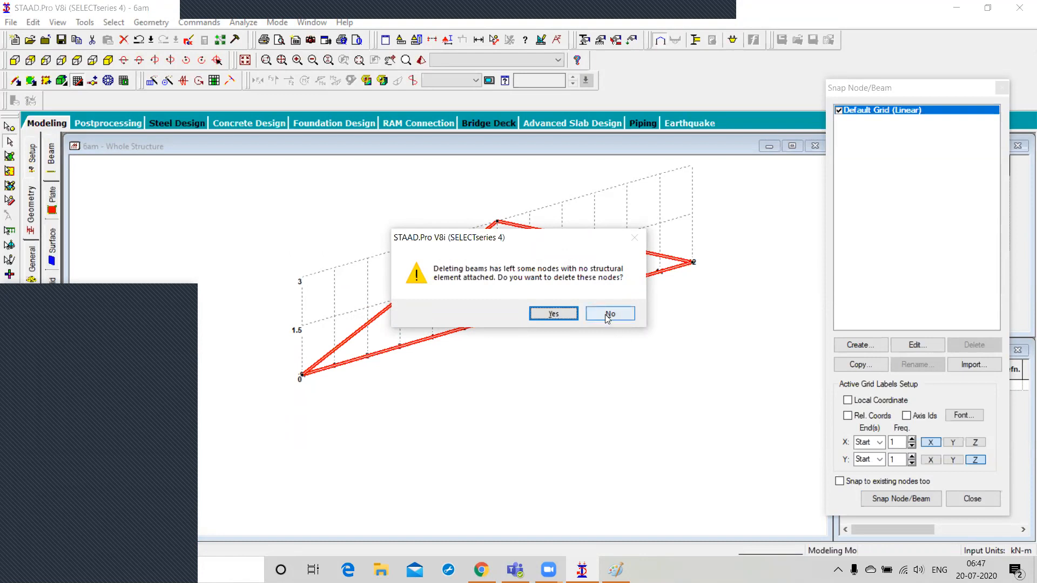
pyautogui.click(554, 314)
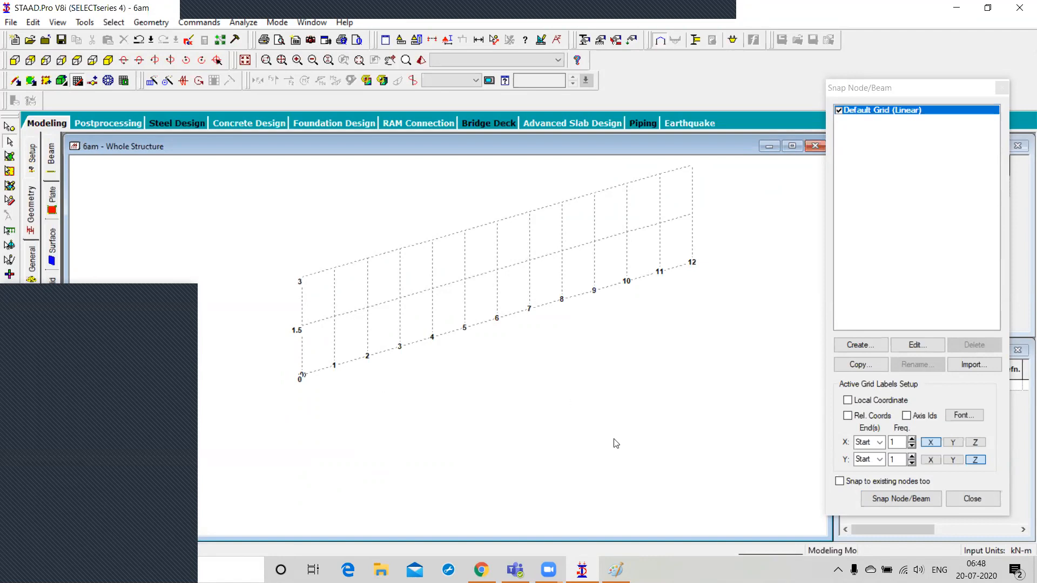
# Draw the truss outline with snapped beams from the origin to X 12 m, up to the apex at X 6 m, Z 3 m, and back to the origin
pyautogui.click(888, 500)
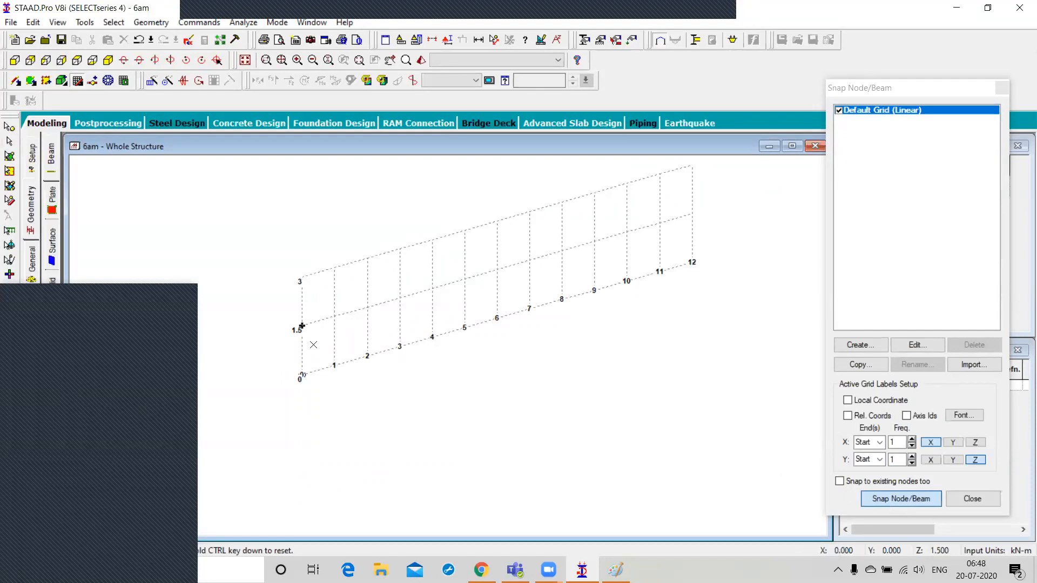
pyautogui.click(302, 377)
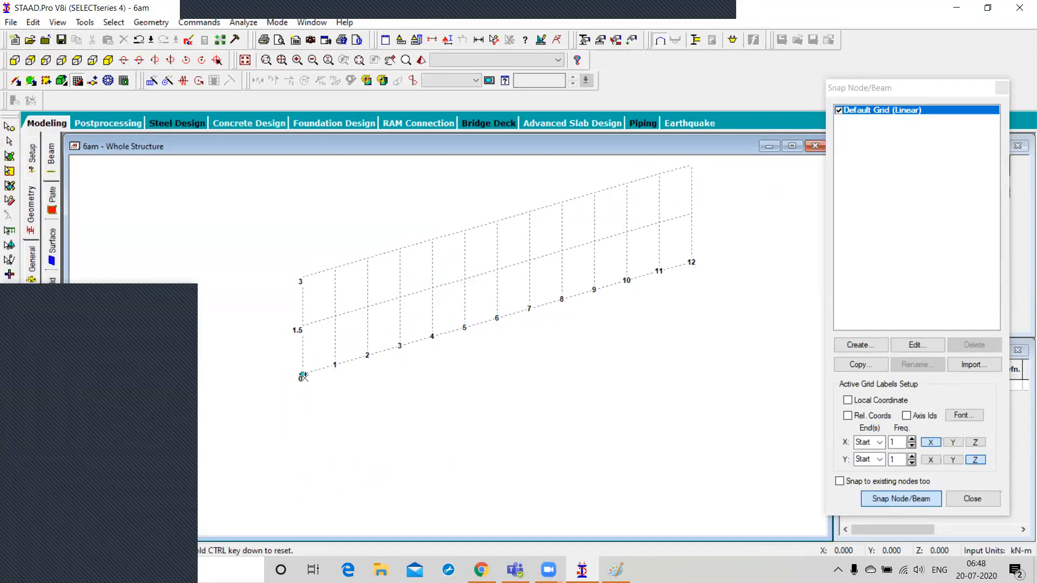
pyautogui.click(692, 263)
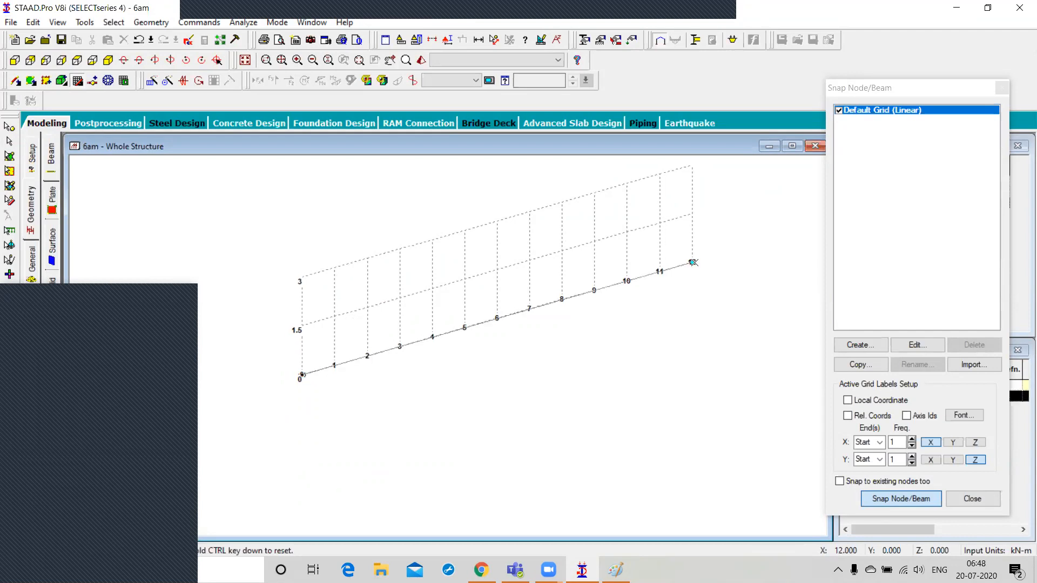
pyautogui.click(494, 225)
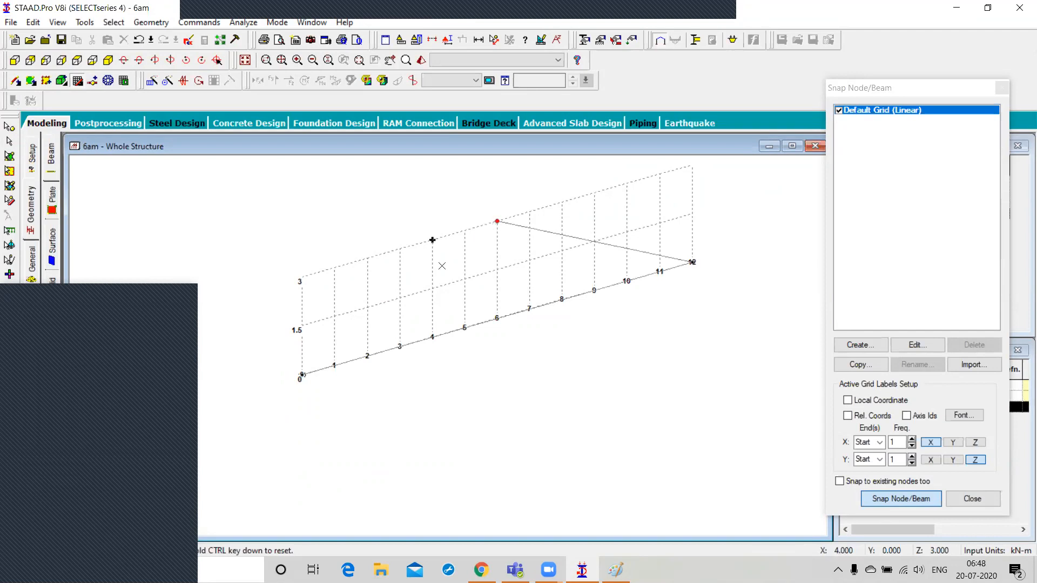
pyautogui.click(303, 374)
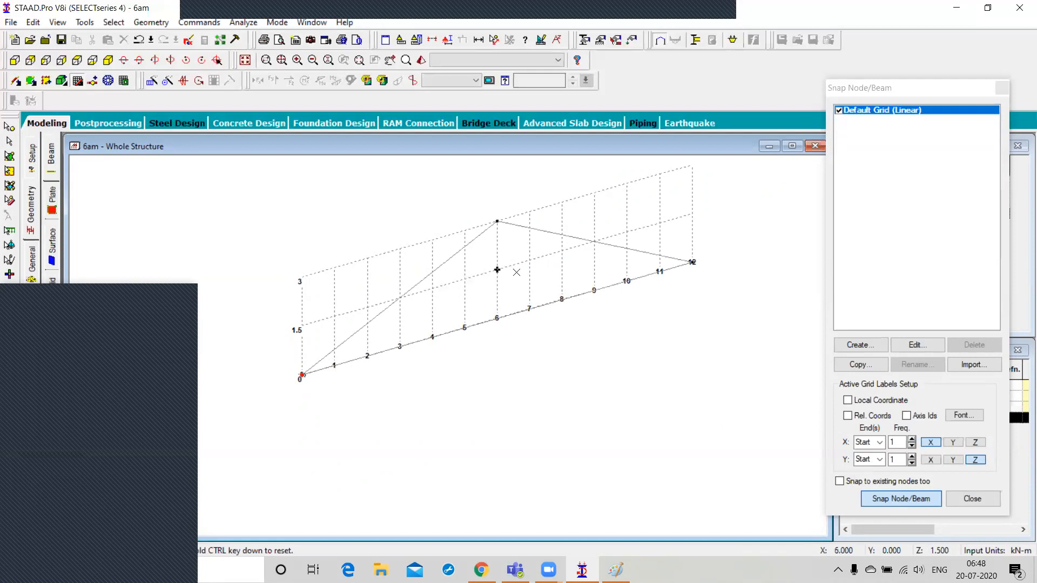
# Add a snapped node at the bottom chord's midpoint, X 6 m, and draw a web diagonal from it to X 3 m, Z 1.5 m
pyautogui.click(500, 318)
pyautogui.click(498, 319)
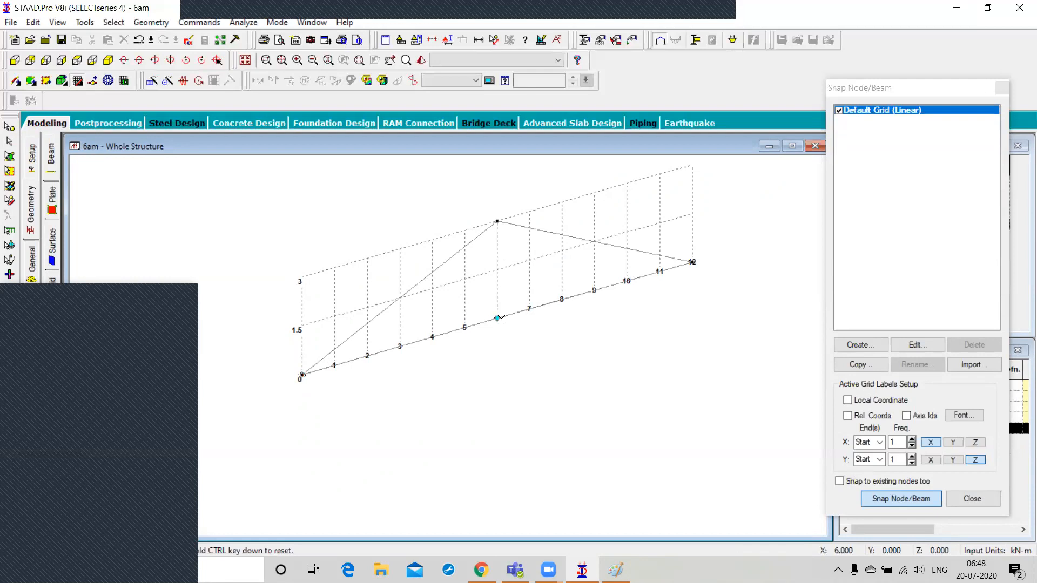
pyautogui.click(407, 306)
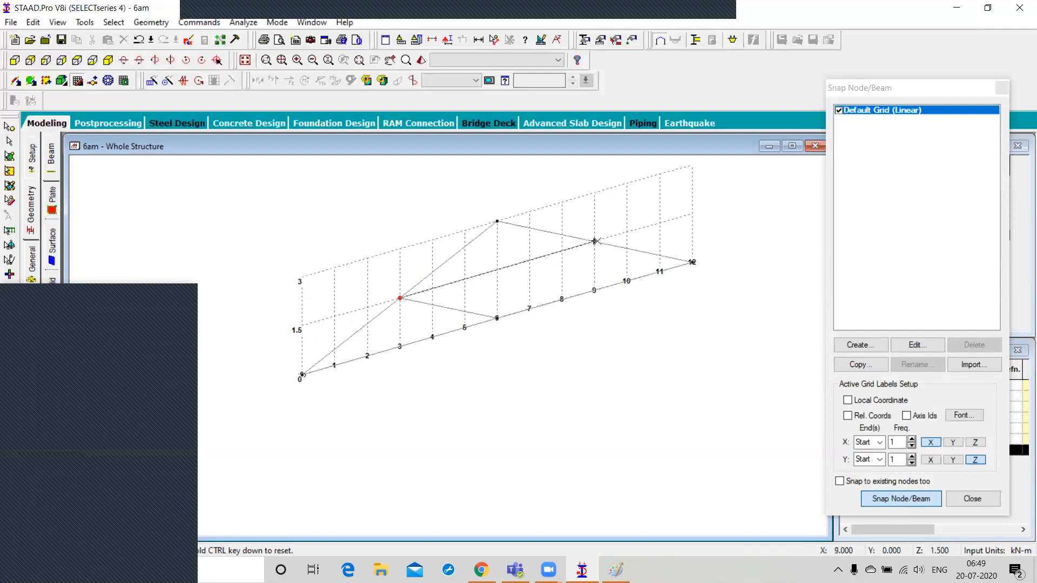
# Draw the second web diagonal from X 9 m, Z 1.5 m to the bottom chord's midpoint, end beam placement and accept the auto save
pyautogui.click(594, 241)
pyautogui.click(594, 242)
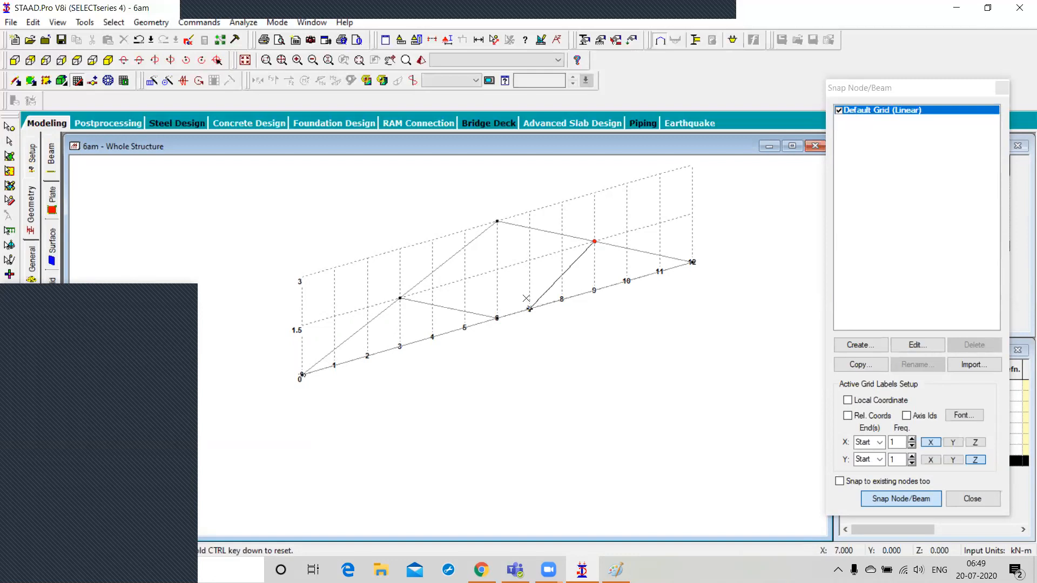
pyautogui.click(498, 318)
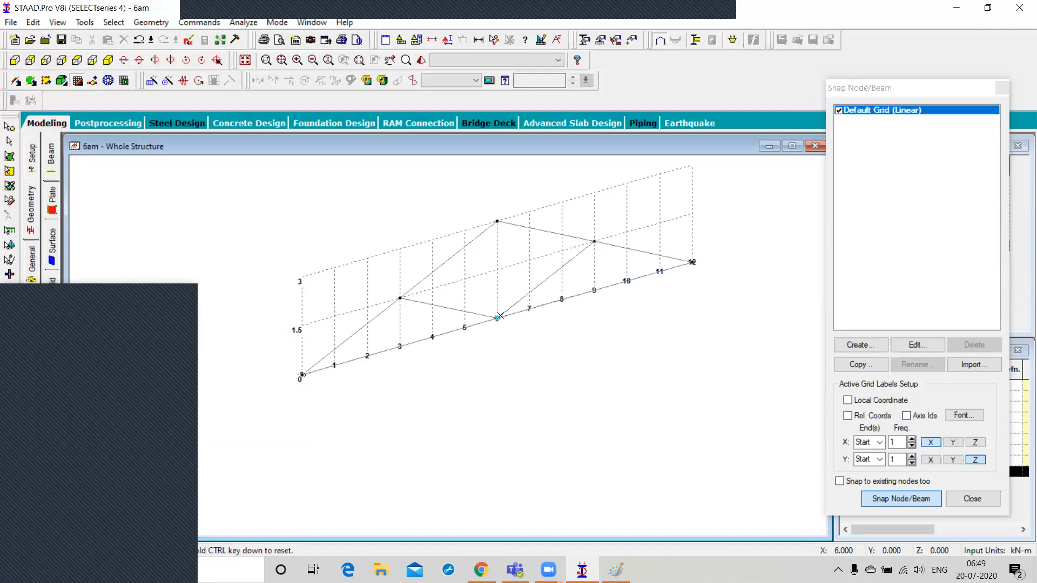
pyautogui.press('Escape')
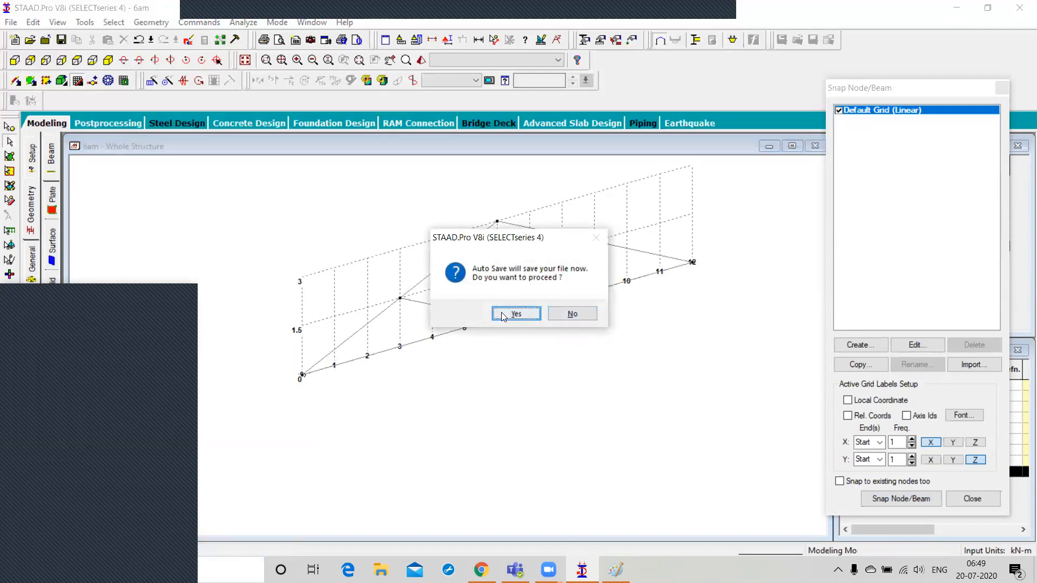
pyautogui.click(502, 314)
pyautogui.click(446, 303)
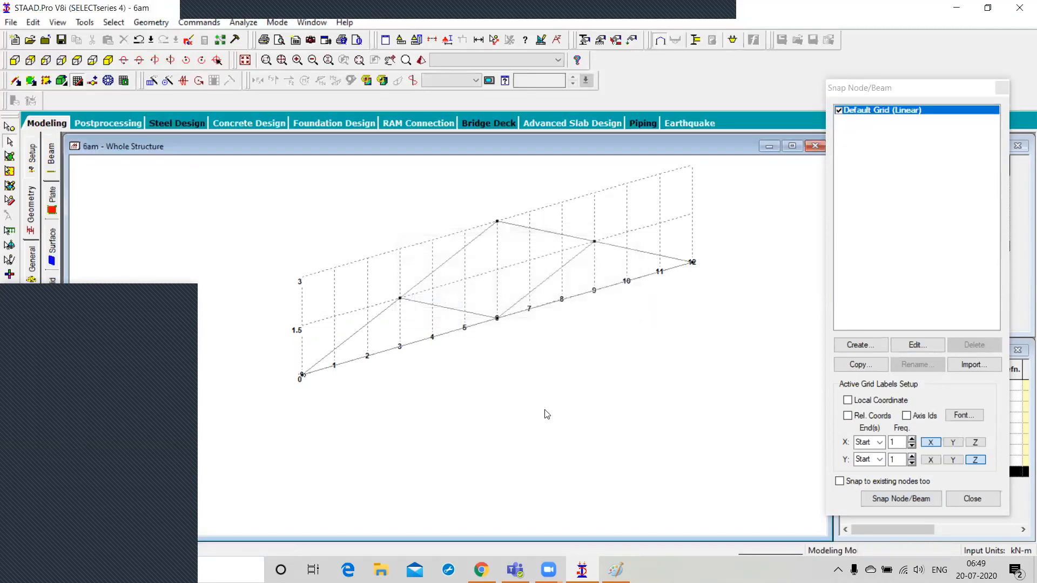